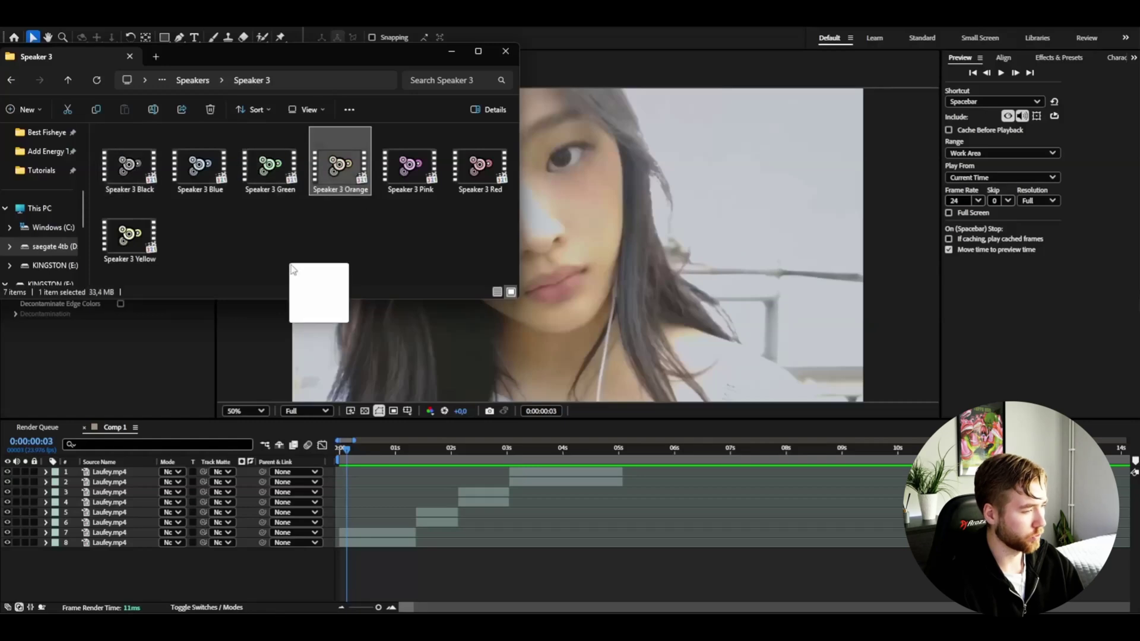
- Place the Speaker 3 Orange clip beneath the cutout layer at 69% scale and add Green Stripe 3 directly above it
left_click_drag(377, 456, 379, 455)
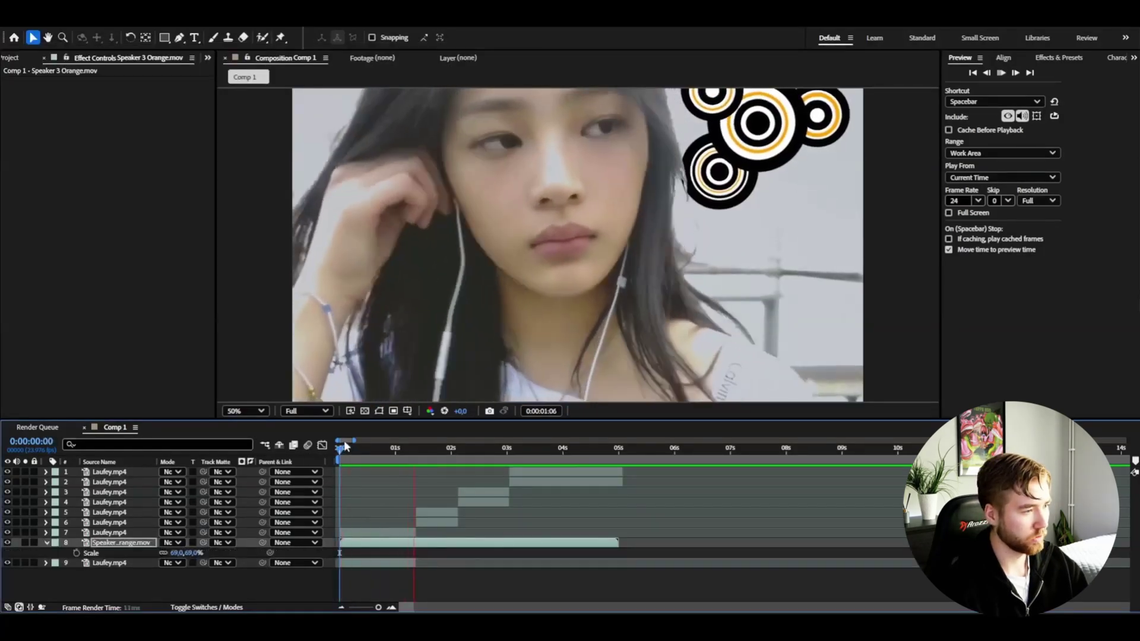
key("alt+Tab")
double_click(406, 239)
double_click(122, 180)
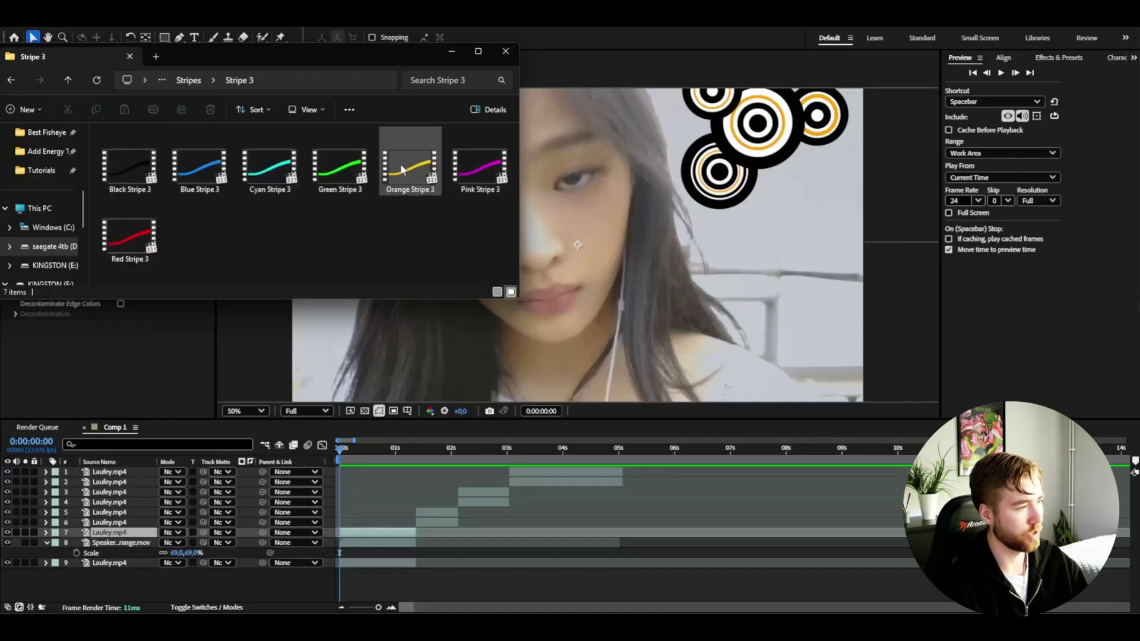
left_click_drag(341, 172, 124, 552)
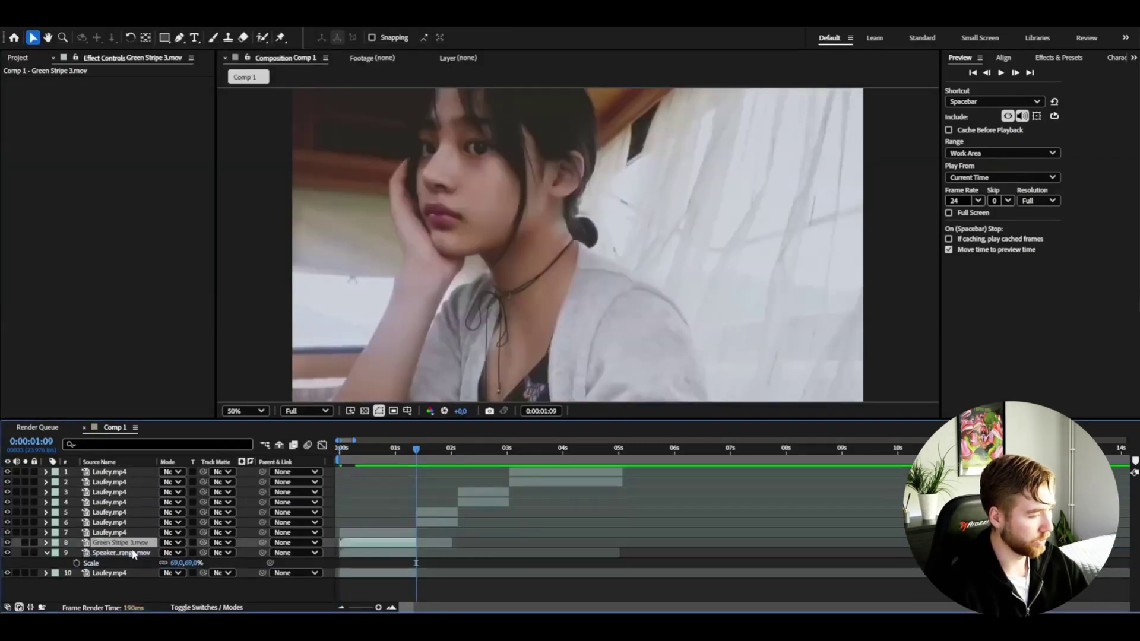
- Give the cutout Laufey.mp4 layer 7 a yellow label and save the project
left_click(347, 533)
left_click(55, 533)
left_click(100, 350)
left_click_drag(385, 450, 353, 450)
key("ctrl+s")
- Preview the composition from the start to check the speaker and stripe behind the subject
key("space")
key("space")
left_click(337, 451)
key("space")
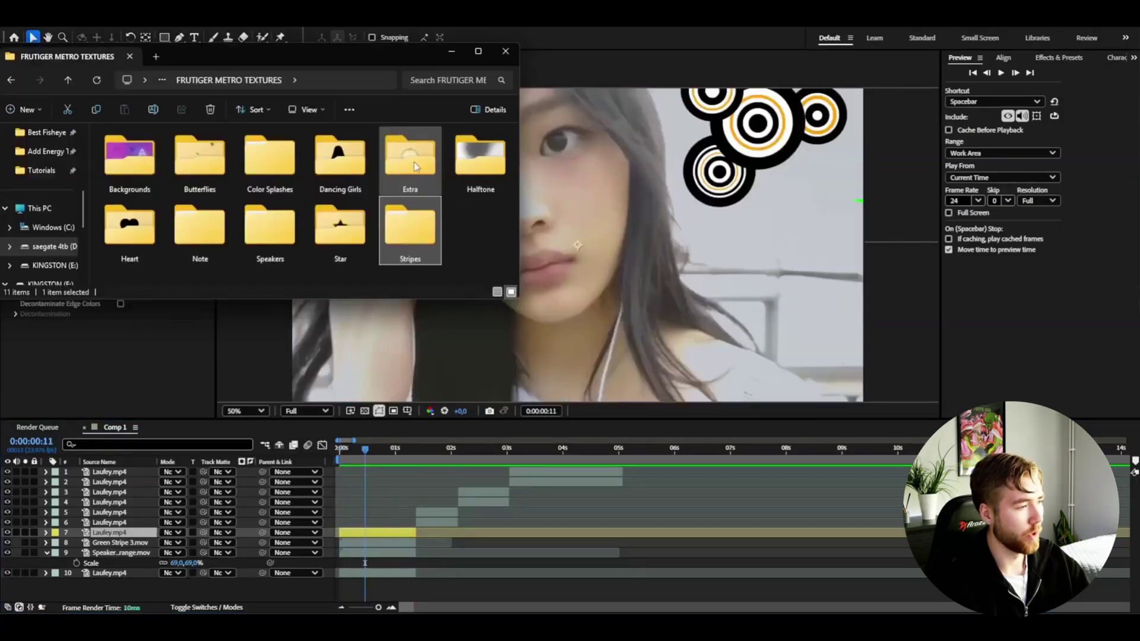
- Add the Palm Tree clip from the Extra folder just above the bottom footage layer, scaled to 147% with reduced opacity
double_click(414, 163)
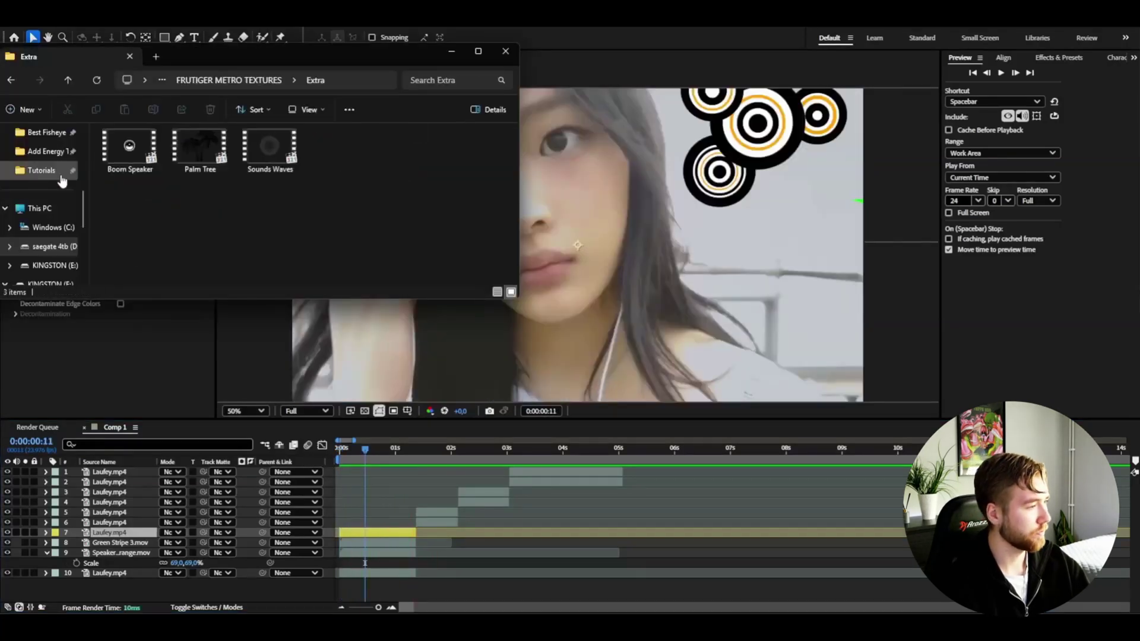
left_click_drag(199, 150, 647, 196)
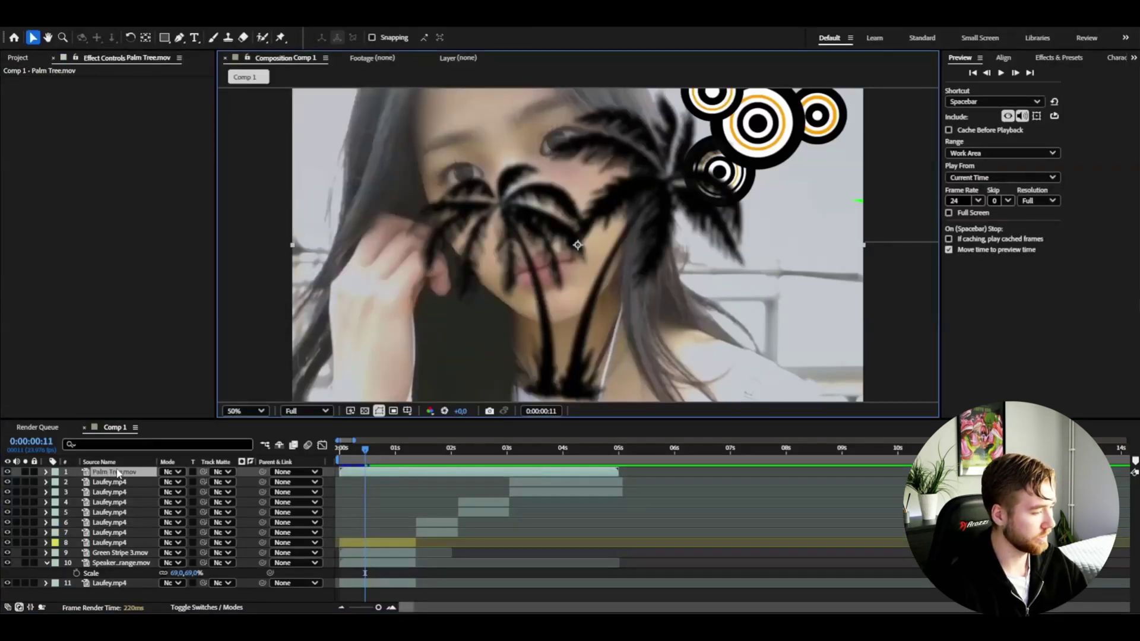
left_click_drag(114, 476, 202, 583)
key("s")
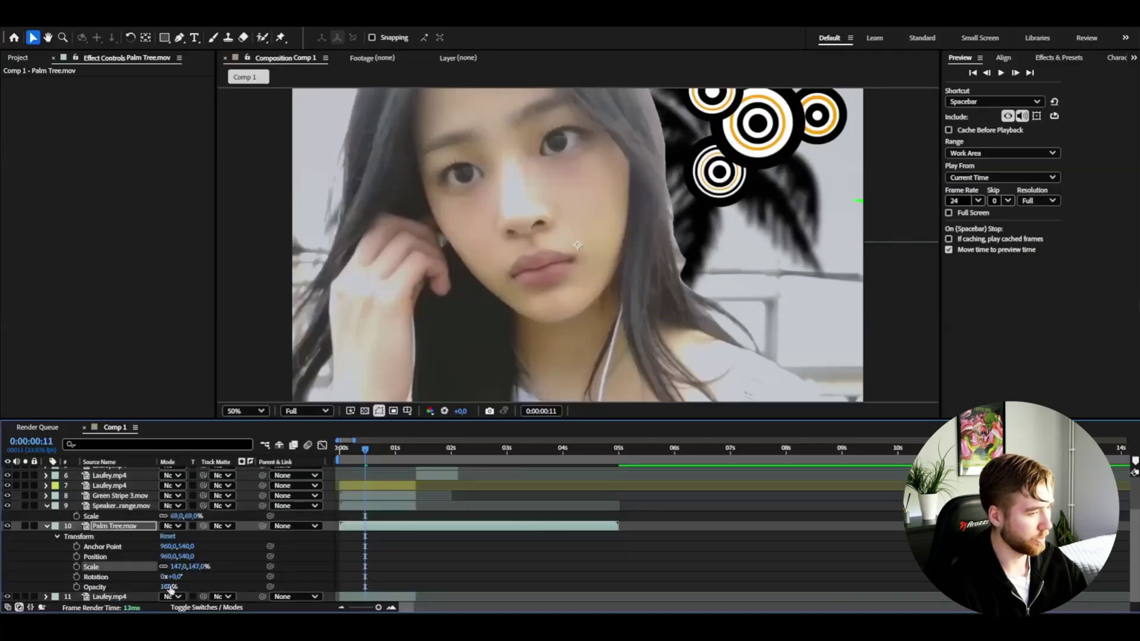
mouse_move(169, 588)
left_mouse_down()
mouse_move(119, 588)
mouse_move(165, 585)
left_mouse_up()
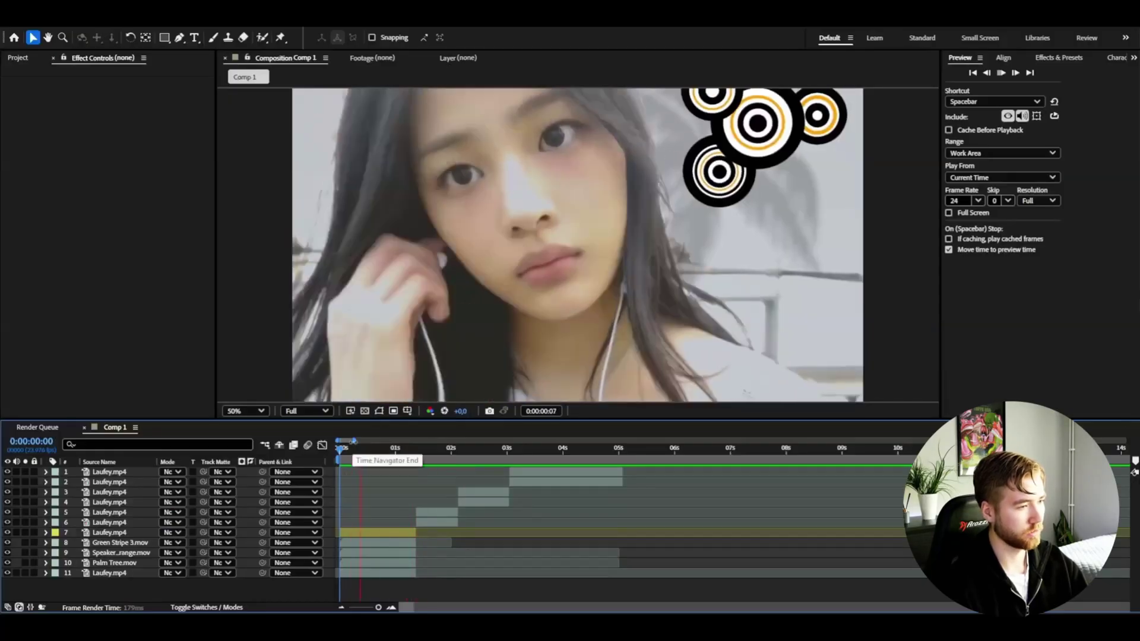
- Apply the Threshold effect to the yellow cutout Laufey.mp4 layer
left_click(130, 532)
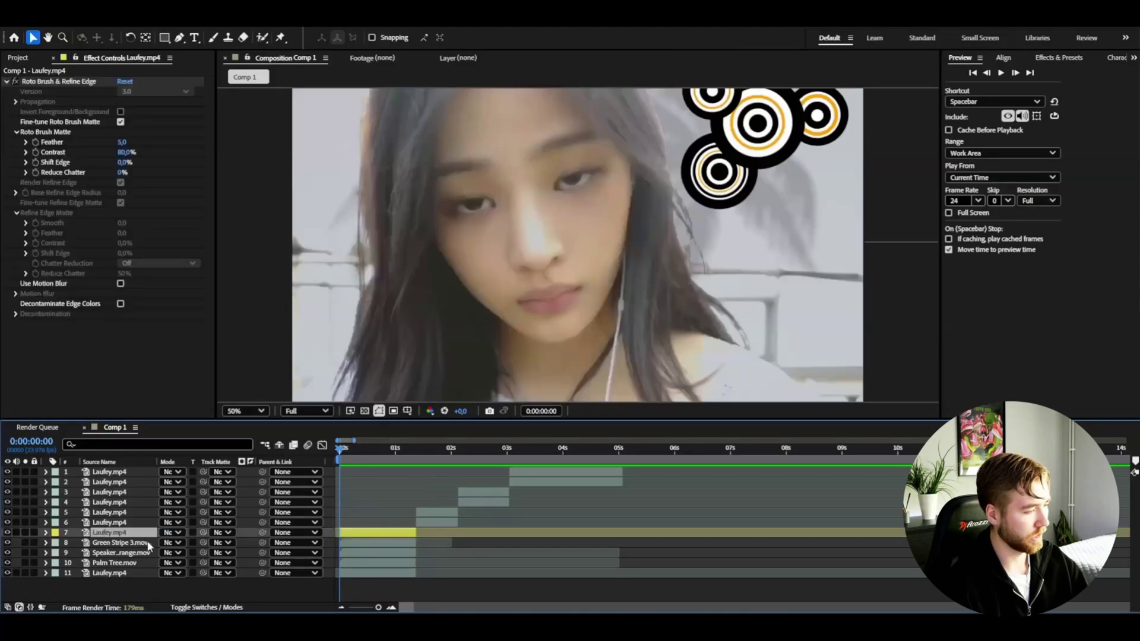
key("ctrl+space")
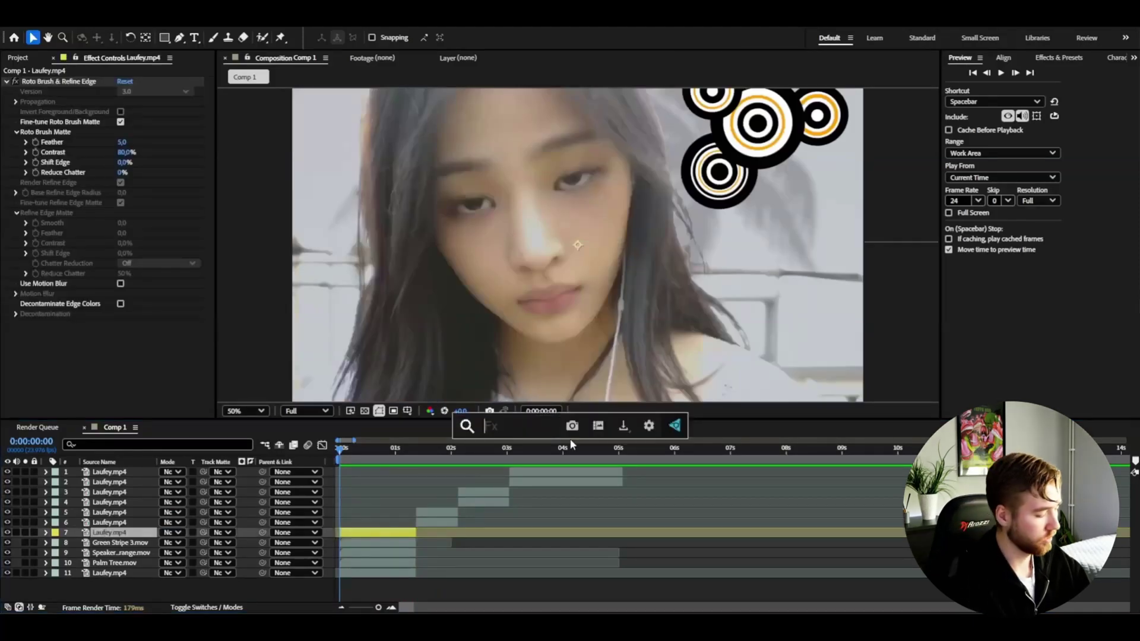
type("threshold")
key("Return")
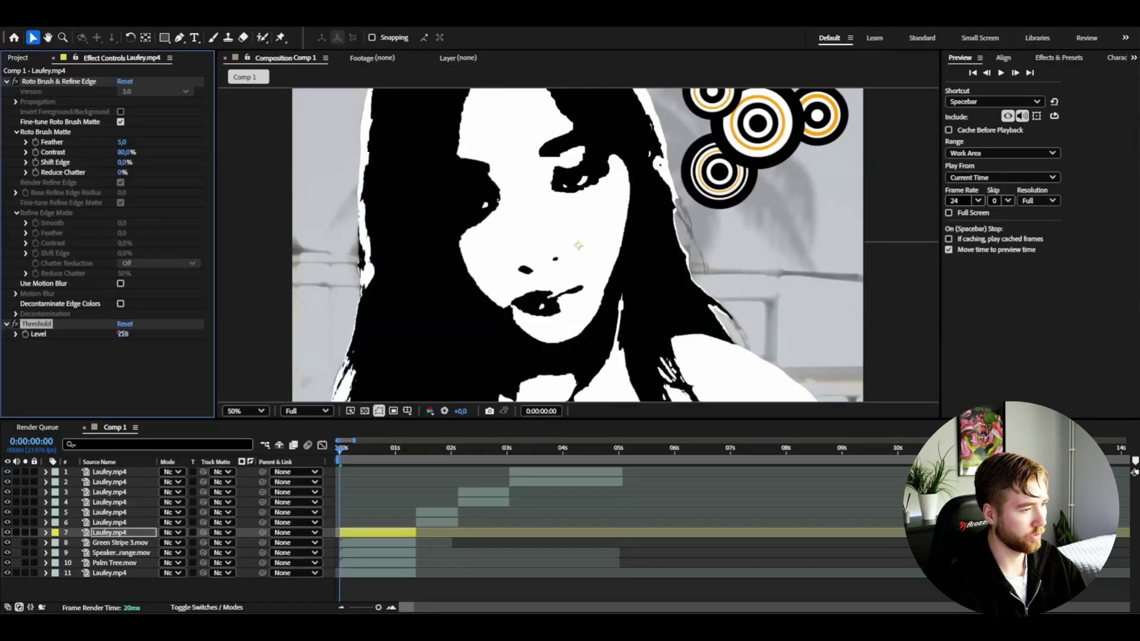
- Add a Curves effect to the cutout above Threshold and shape its RGB curve into a contrast-boosting S
key("ctrl+space")
type("curv")
key("Return")
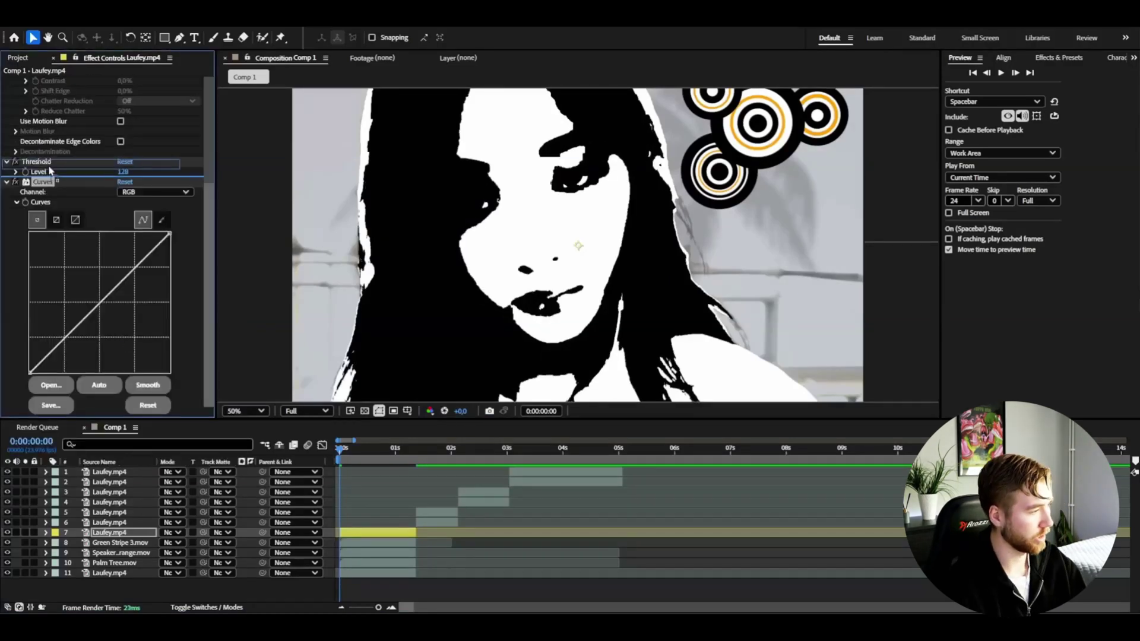
left_click_drag(50, 162, 50, 161)
left_click(112, 256)
left_click(82, 314)
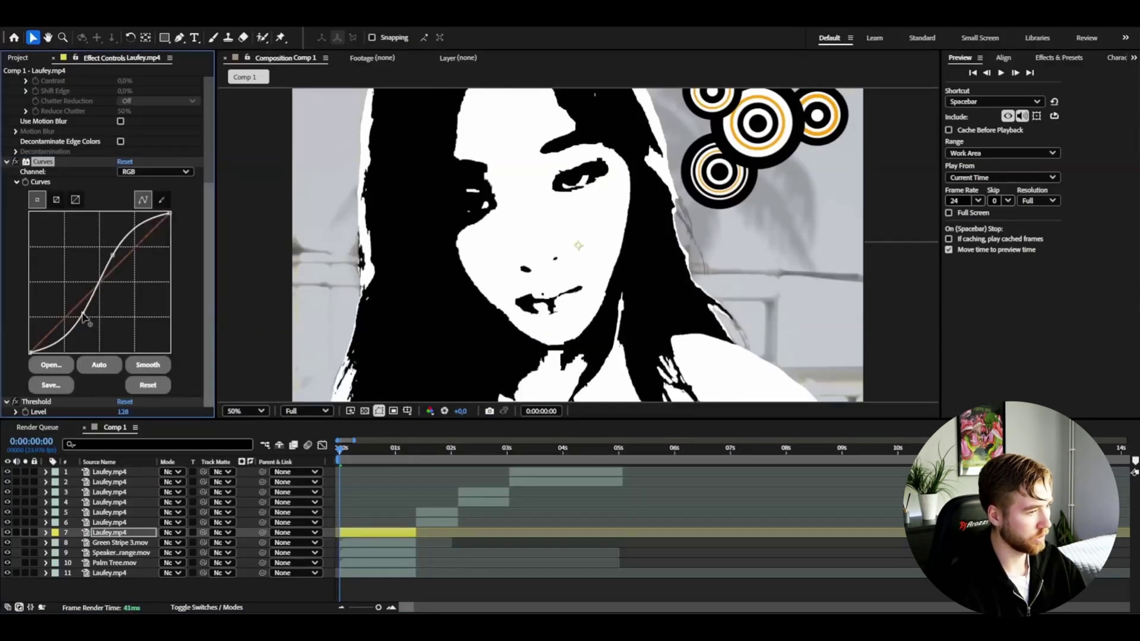
left_click_drag(82, 317, 81, 318)
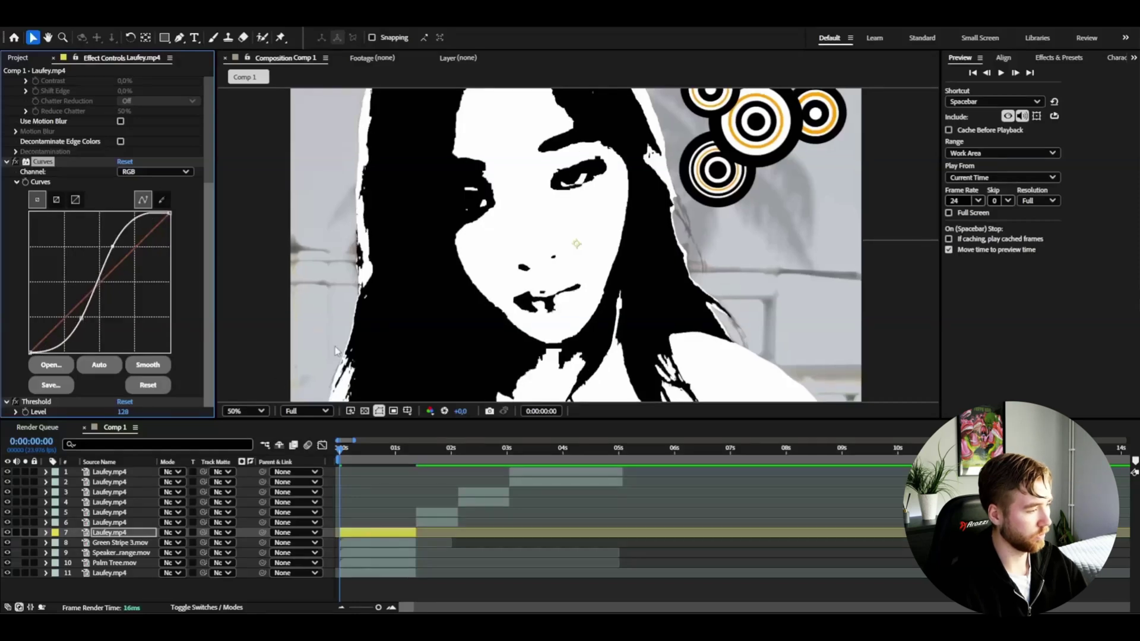
- Add a Noise effect between Curves and Threshold on the cutout with the amount at 10%, and preview it
key("ctrl+space")
type("noise")
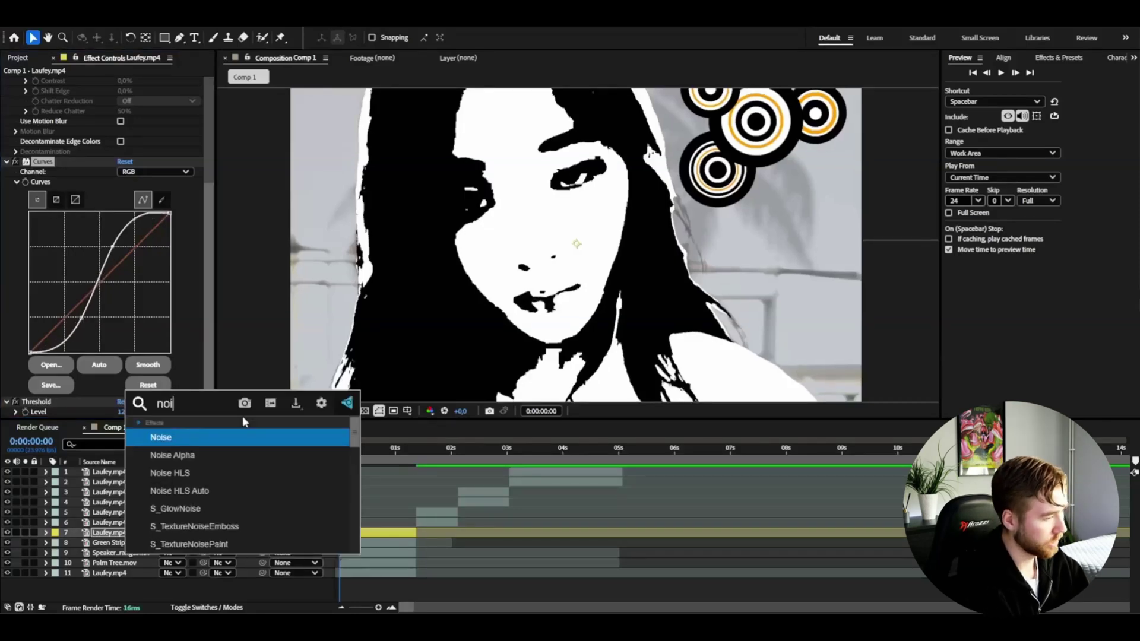
key("Return")
left_click_drag(41, 381, 58, 358)
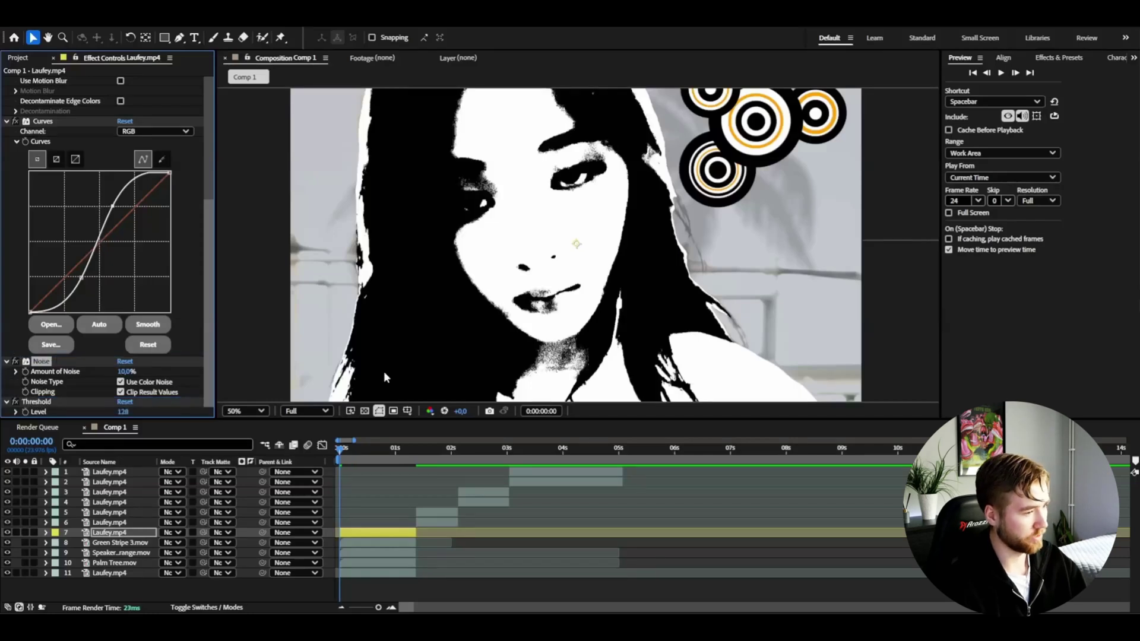
key("space")
- Add a Gradient Overlay layer style to the bottom Laufey.mp4 background layer
left_click(112, 573)
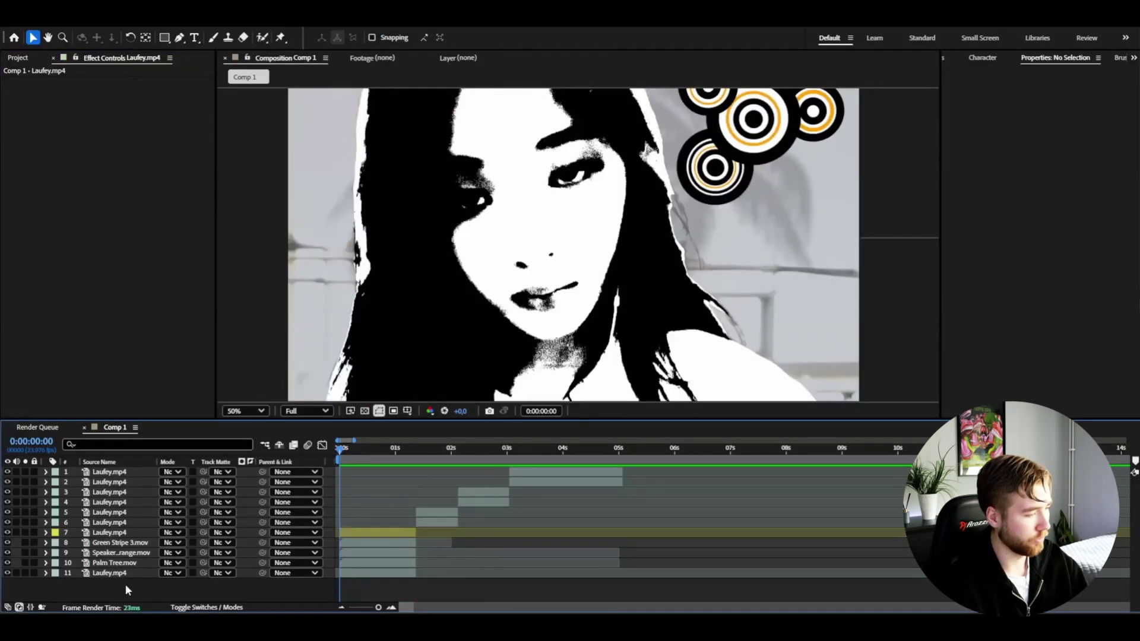
right_click(111, 580)
mouse_move(189, 378)
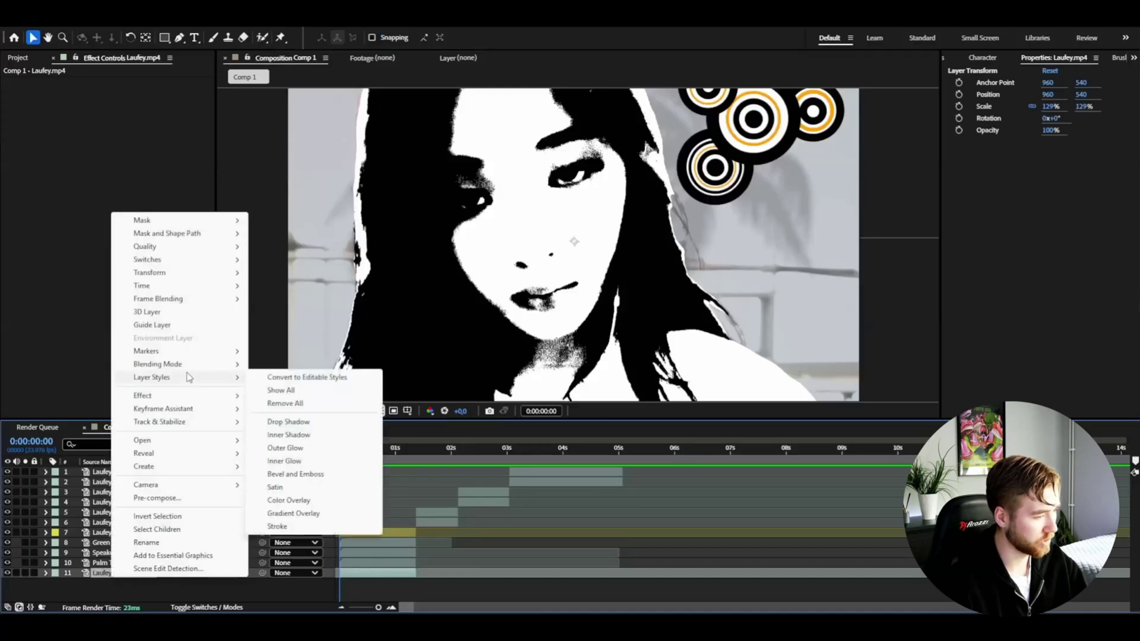
left_click(294, 513)
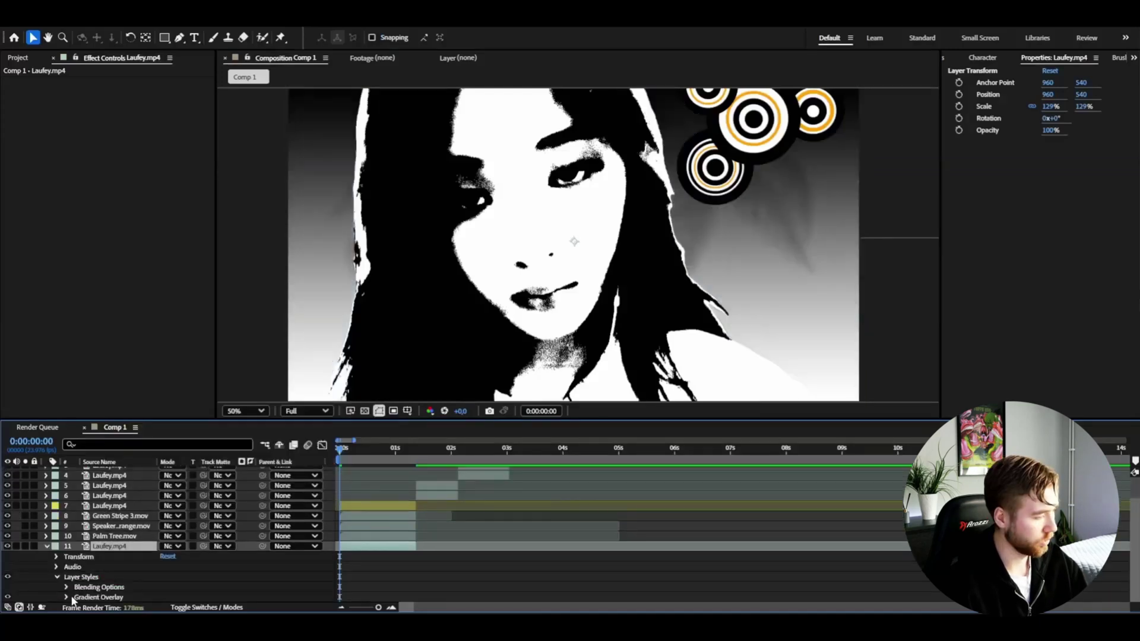
- Change the background's gradient overlay colors to run from white to bright green
scroll(88, 595, "down", 5)
left_click(180, 526)
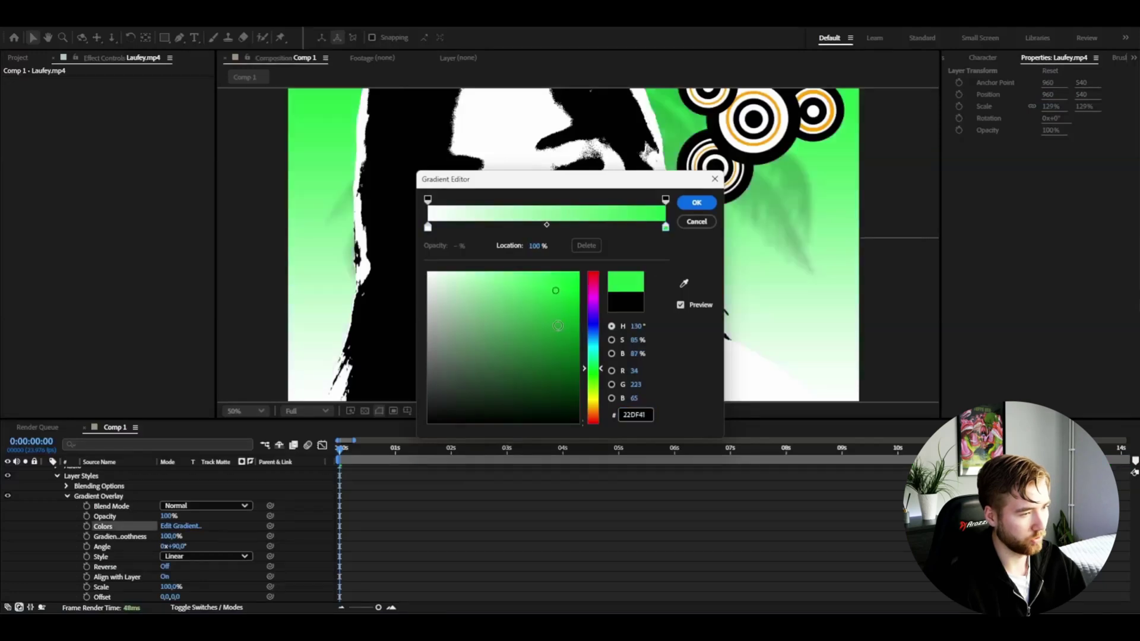
left_click_drag(555, 291, 527, 272)
left_click(696, 202)
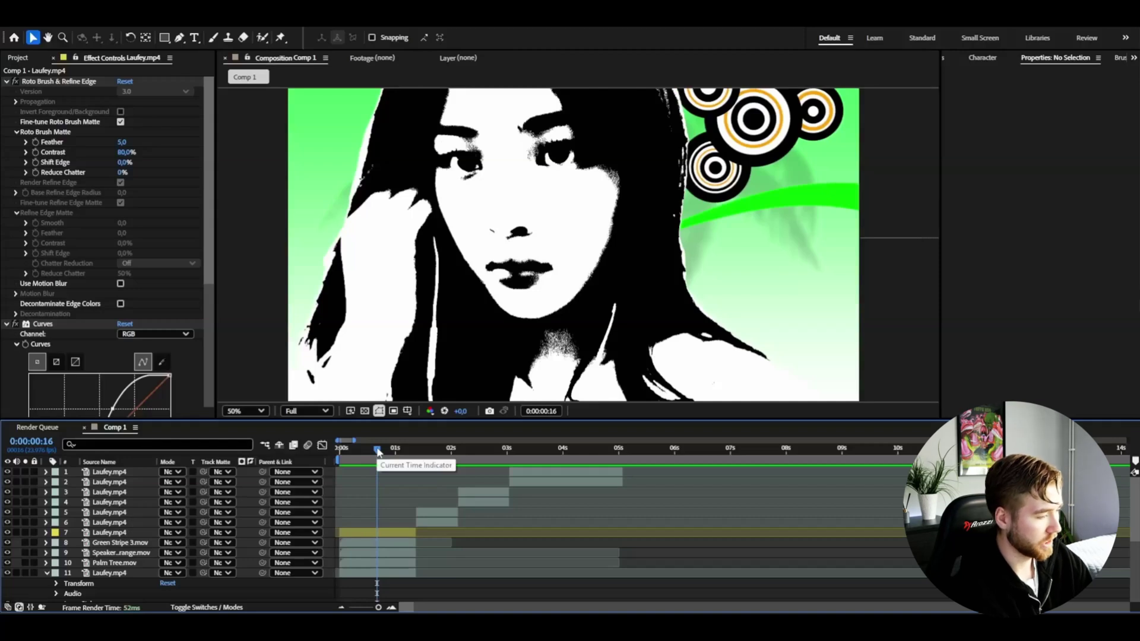
- Create an adjustment layer above all layers and trim its end to 0:00:01:09, where the first clip ends
key("ctrl+alt+y")
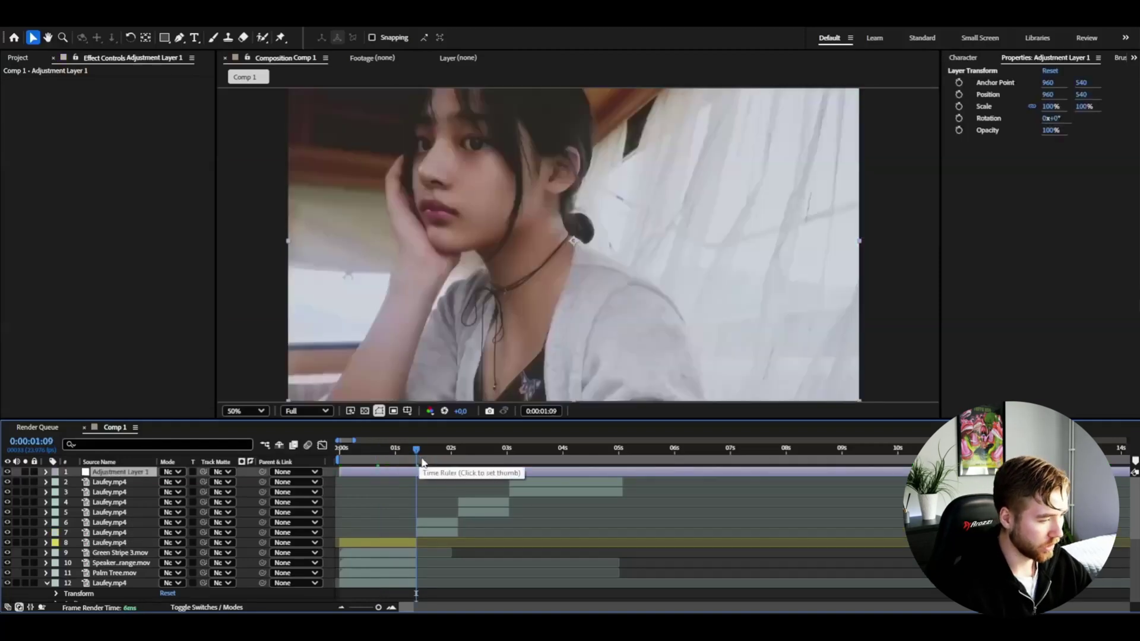
key("alt+]")
key("Home")
- Apply Mosaic to the adjustment layer with 300 horizontal and 300 vertical blocks
key("ctrl+space")
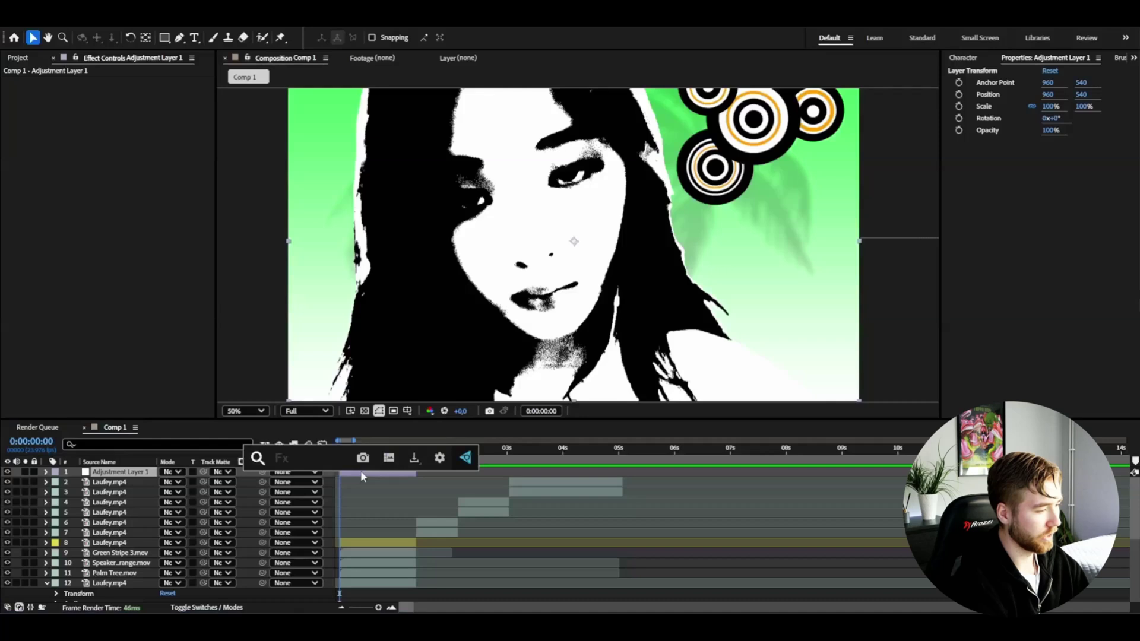
type("mosaic")
key("Return")
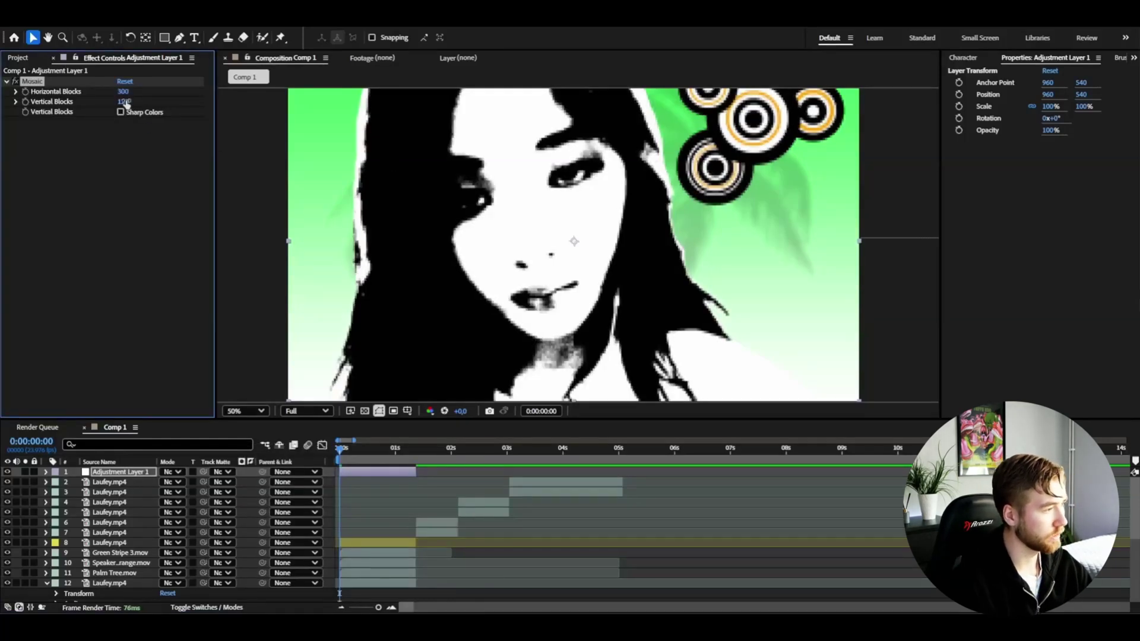
type("300")
key("Return")
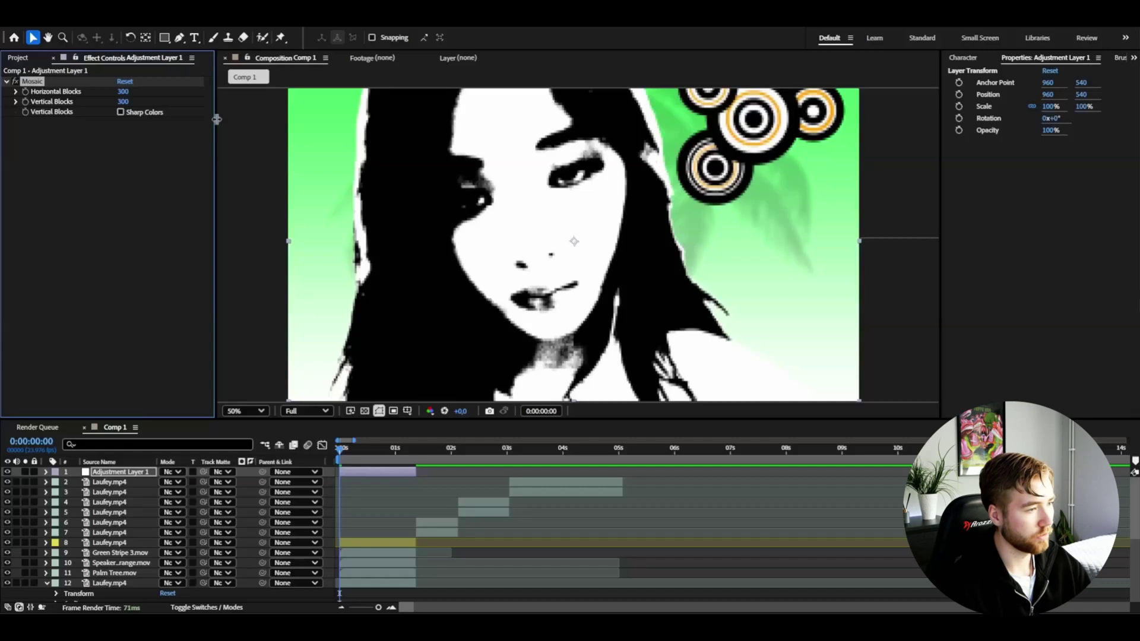
- Add Fast Box Blur to the adjustment layer with a blur radius of 2
key("ctrl+space")
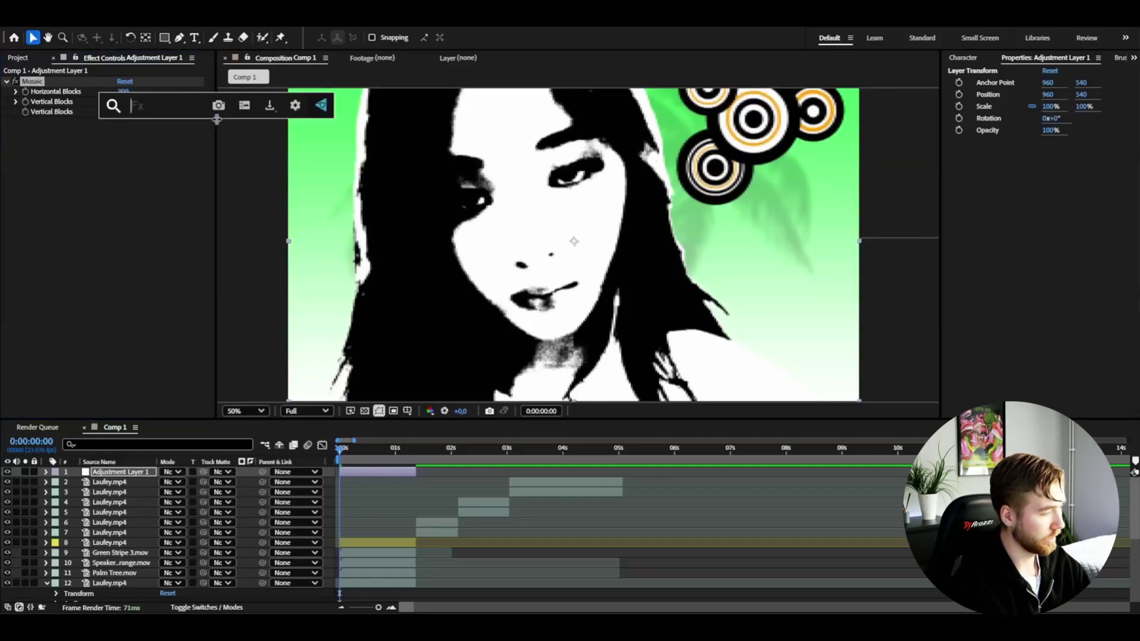
type("fast")
key("Return")
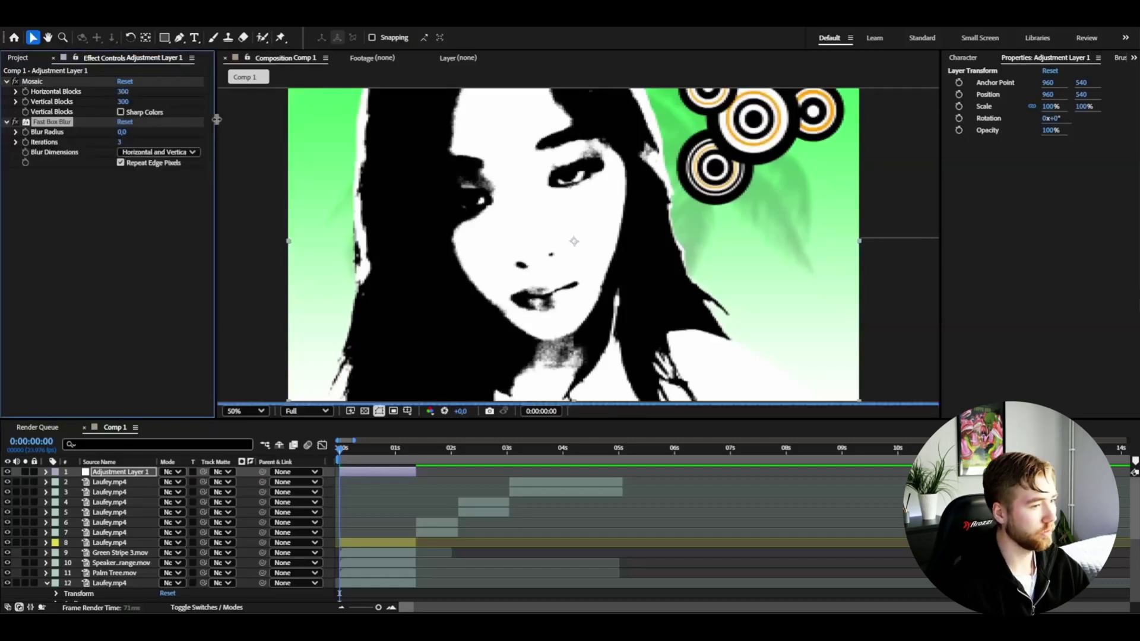
scroll(764, 156, "up", 1)
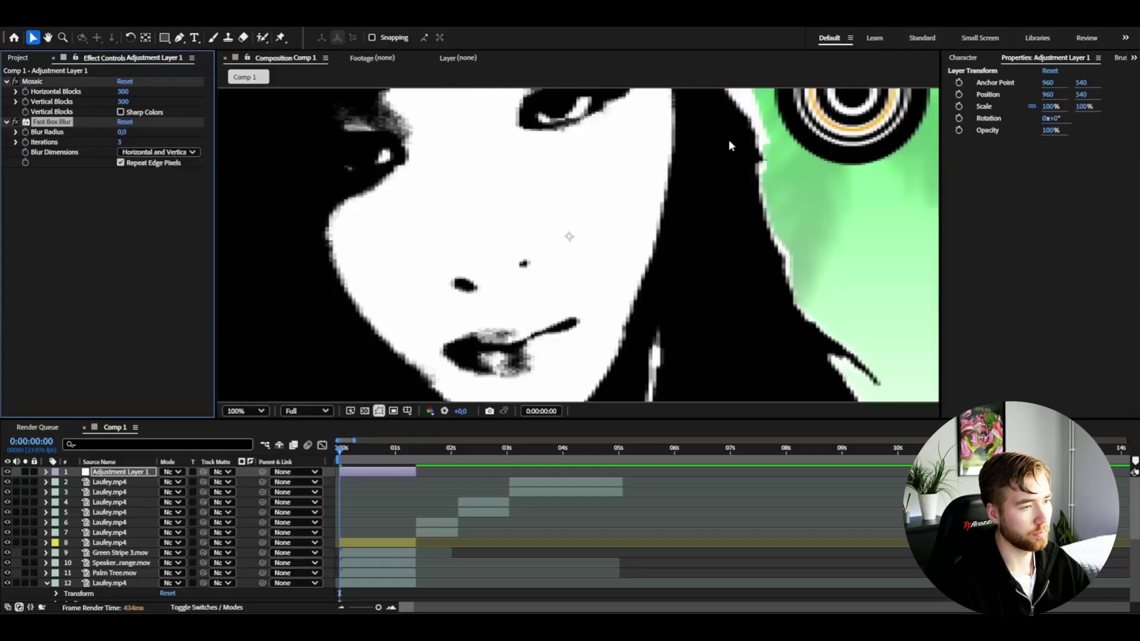
left_click_drag(125, 133, 127, 133)
key("comma")
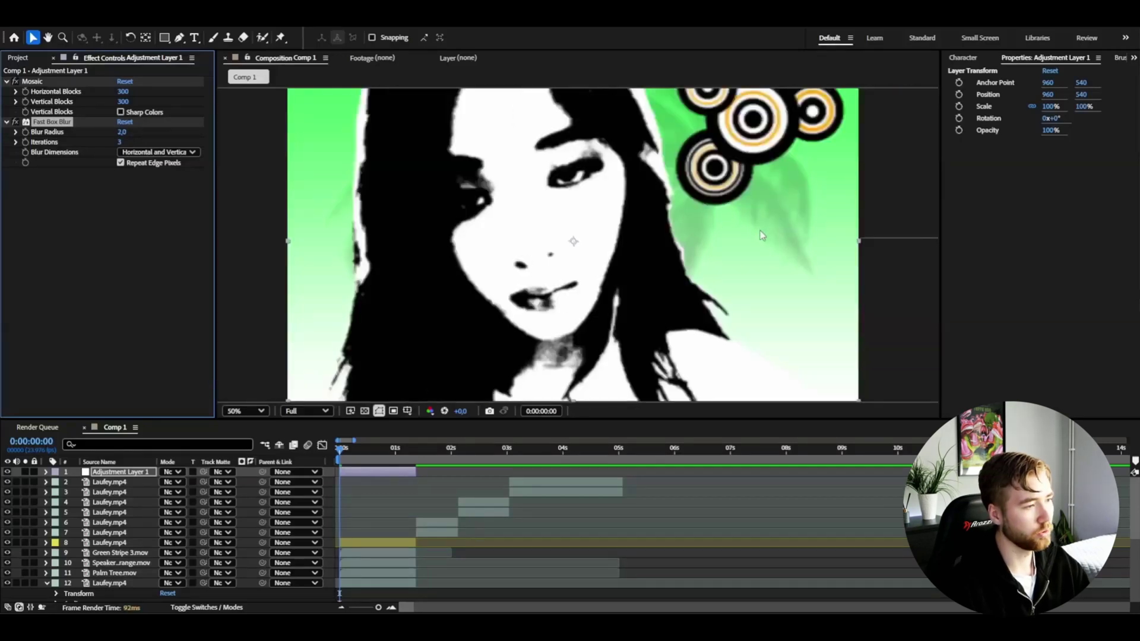
- Add Unsharp Mask to the adjustment layer with an amount of 200 and a radius of 3.1
key("ctrl+space")
type("unsh")
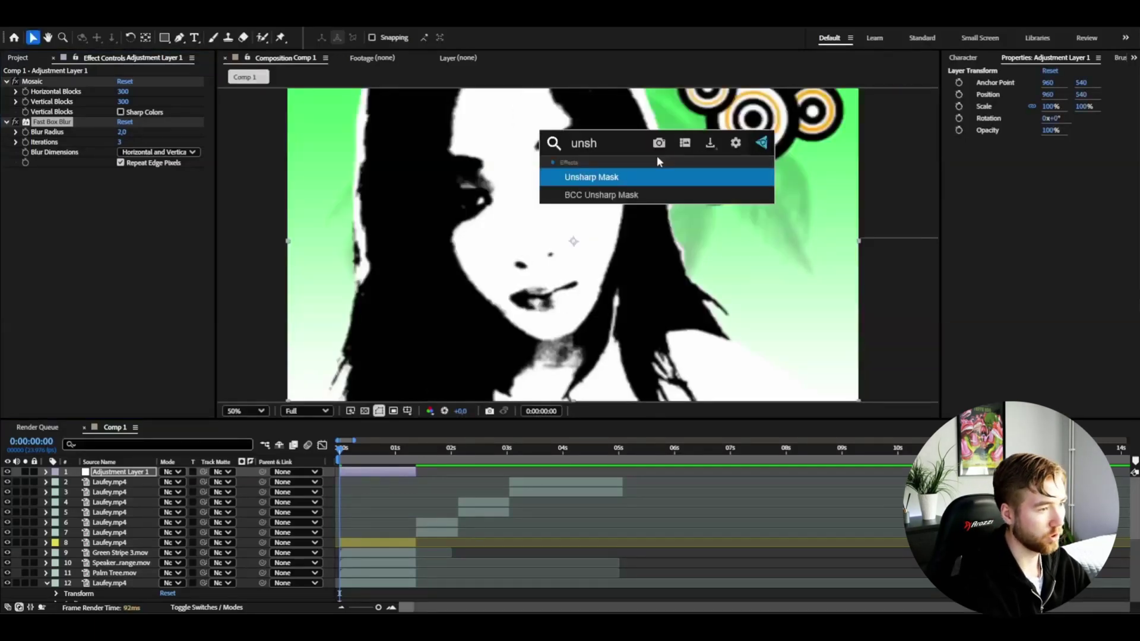
key("Return")
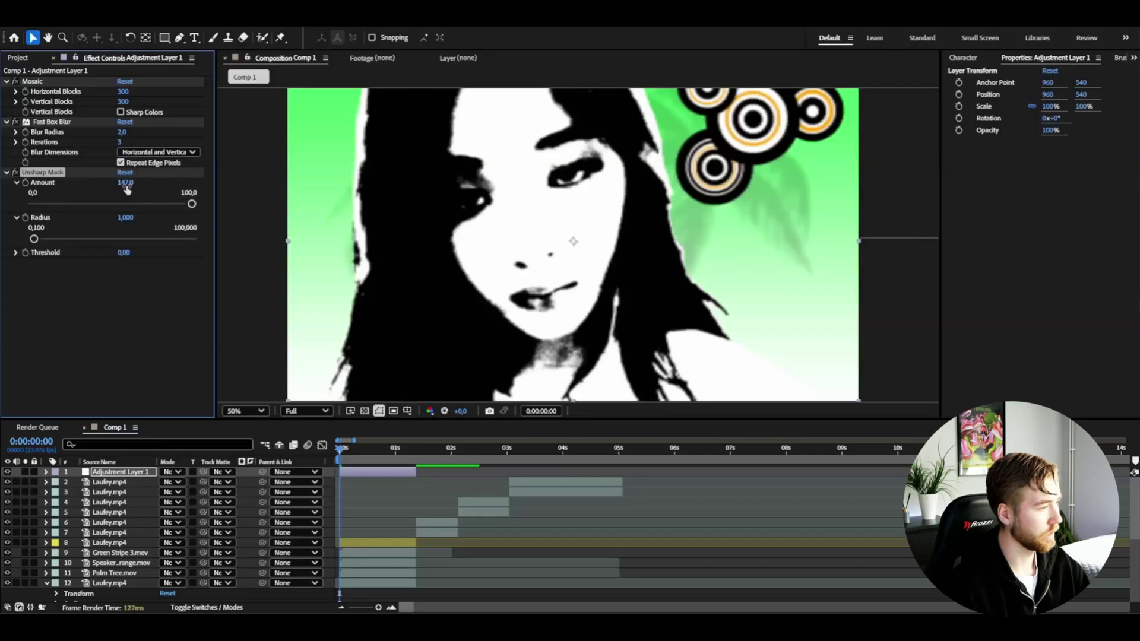
left_click_drag(134, 185, 165, 185)
left_click_drag(125, 217, 139, 218)
- Add Motion Tile to the adjustment layer with tile width 80 and output width 80
key("ctrl+space")
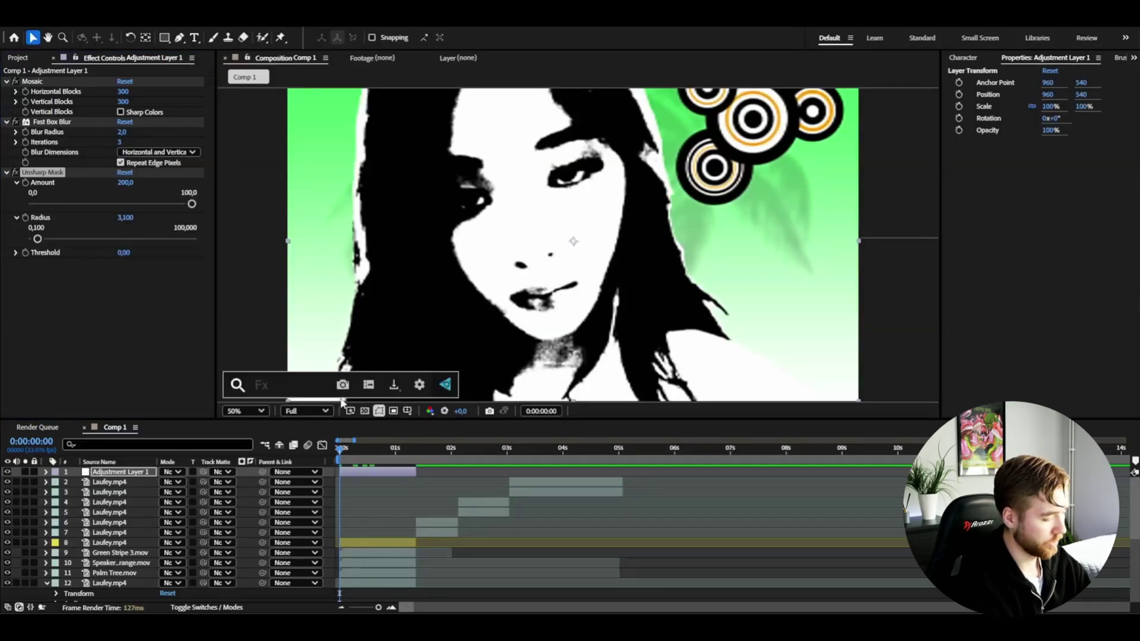
type("motio")
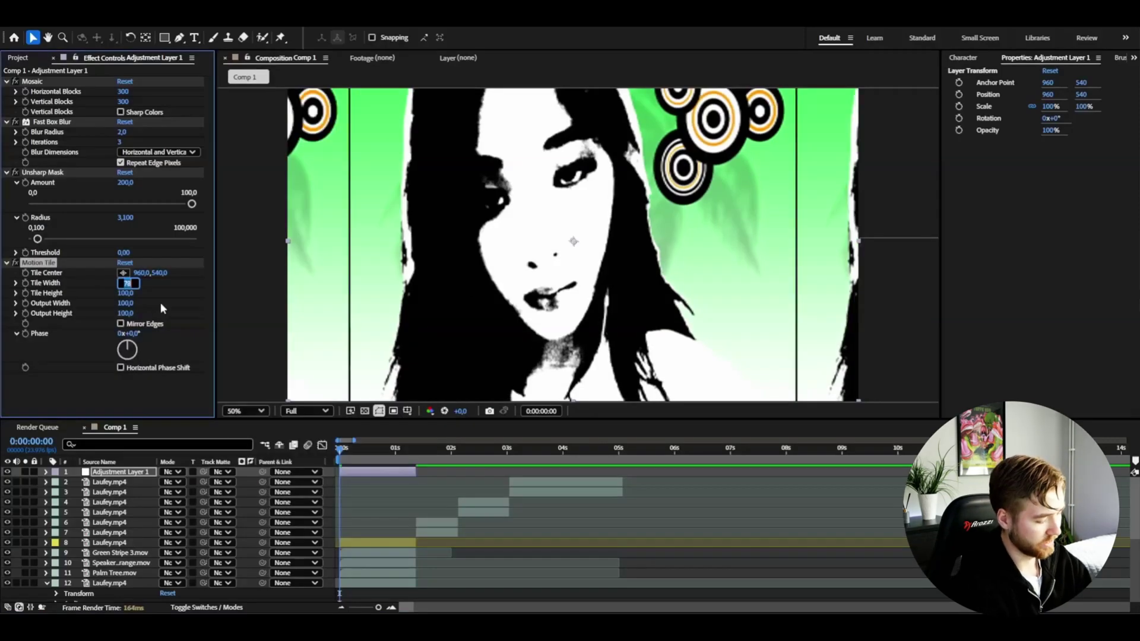
type("80")
key("Return")
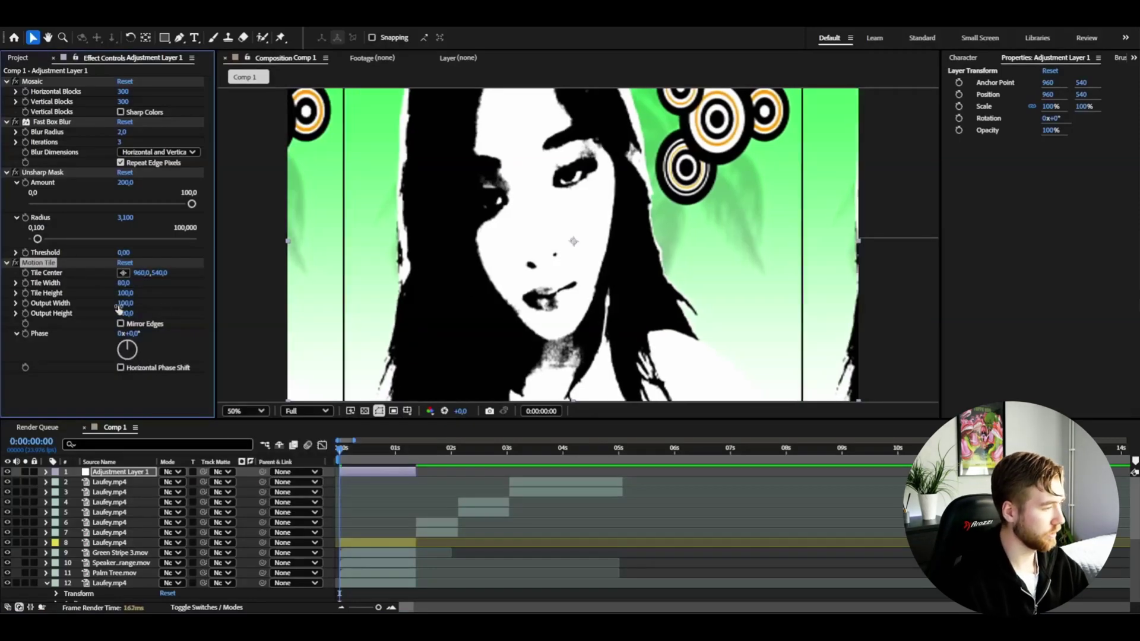
type("80")
key("Return")
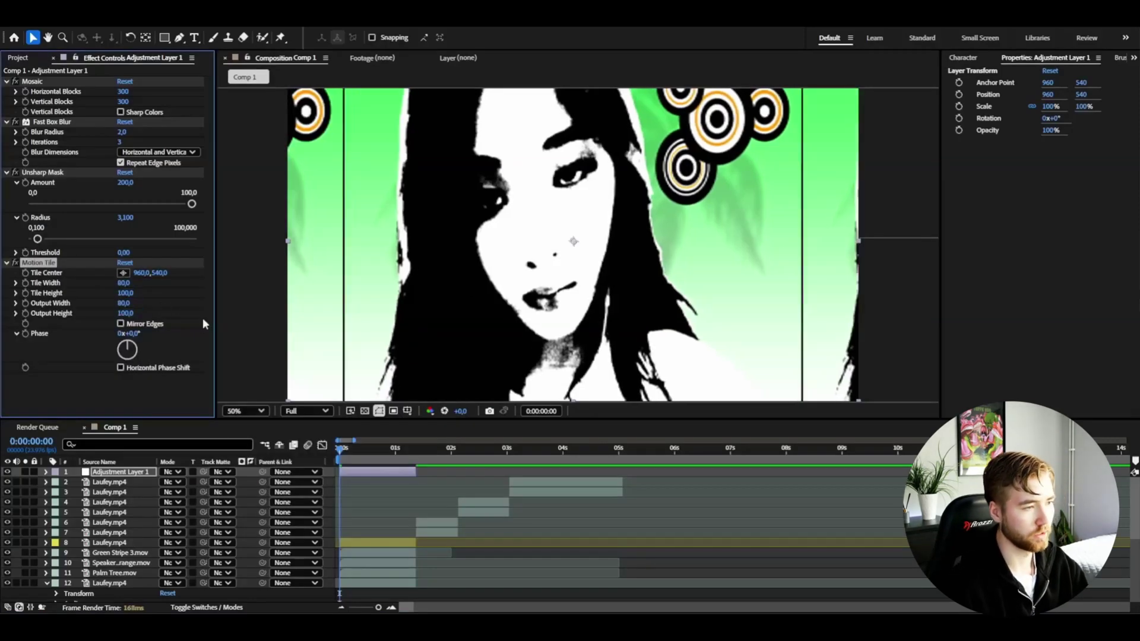
- Add Posterize Time to the adjustment layer with a frame rate of 15 and preview the edit from the start
key("space")
key("ctrl+space")
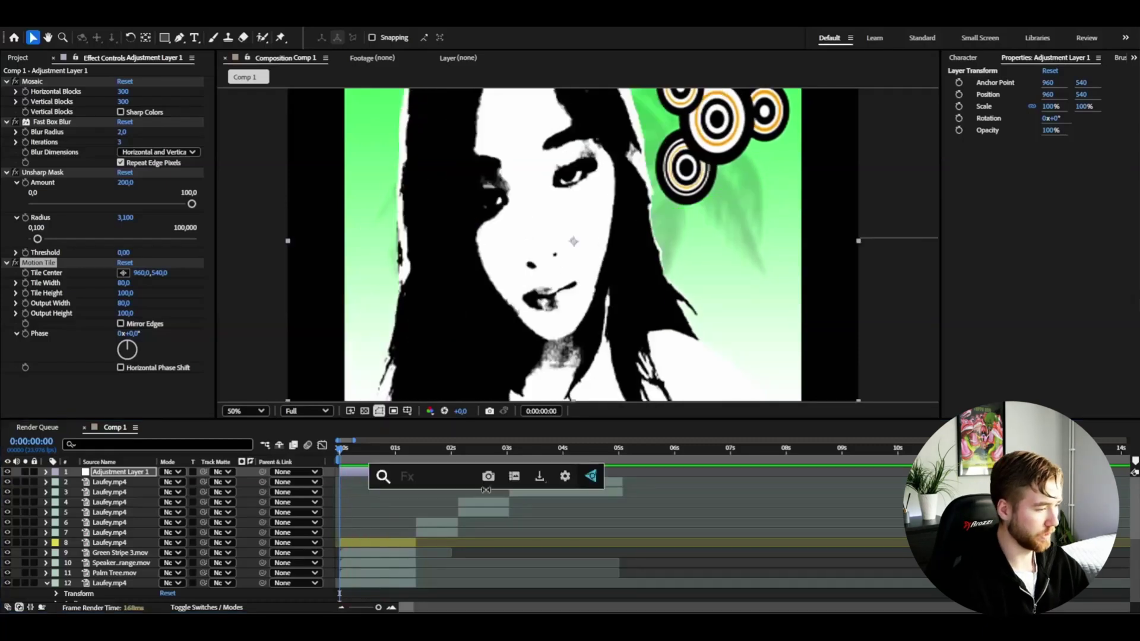
type("pos")
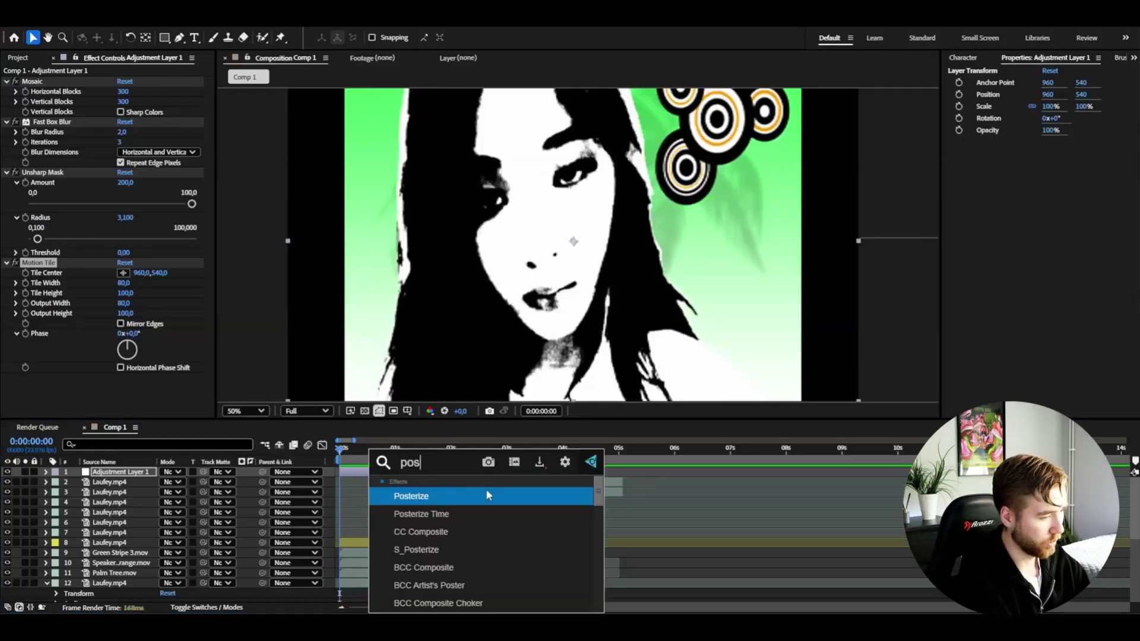
left_click(475, 492)
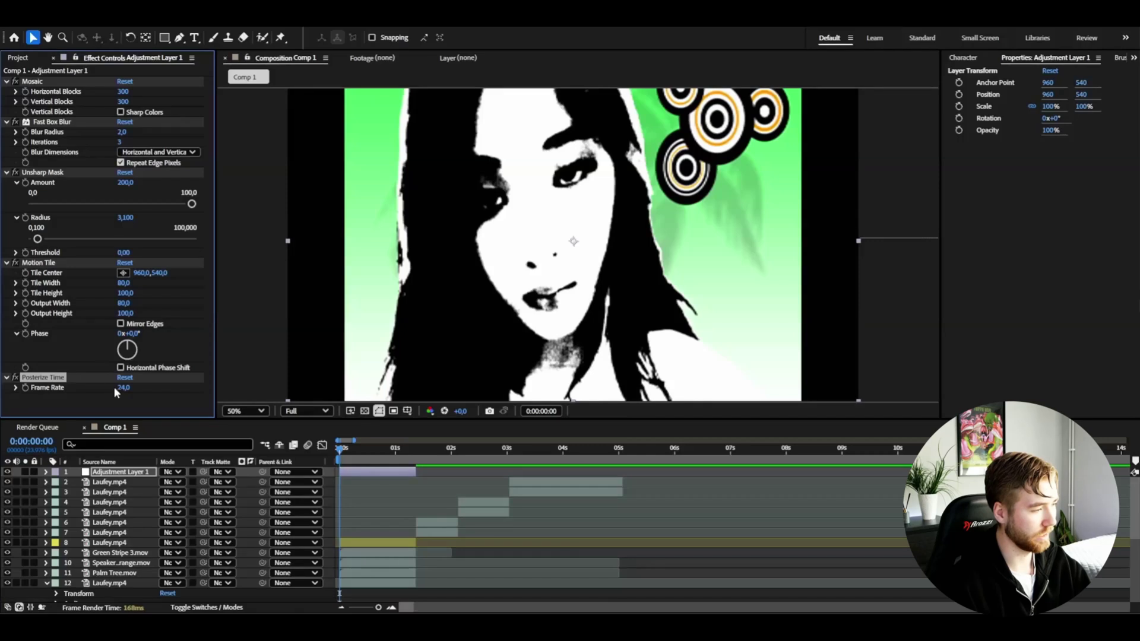
key("Return")
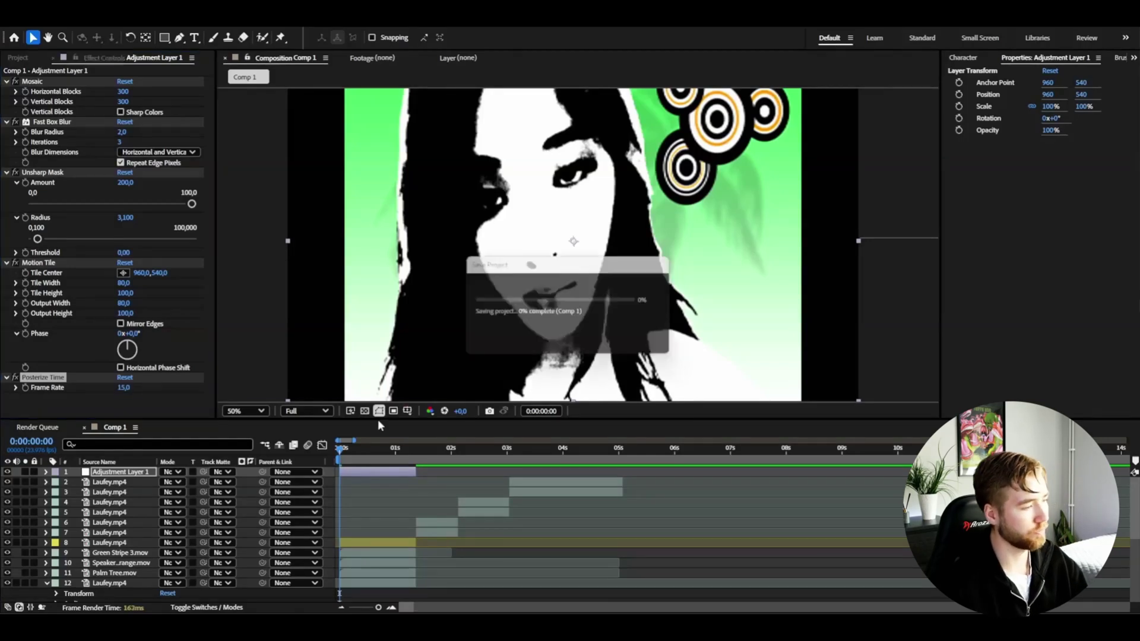
left_click_drag(375, 458, 339, 452)
key("space")
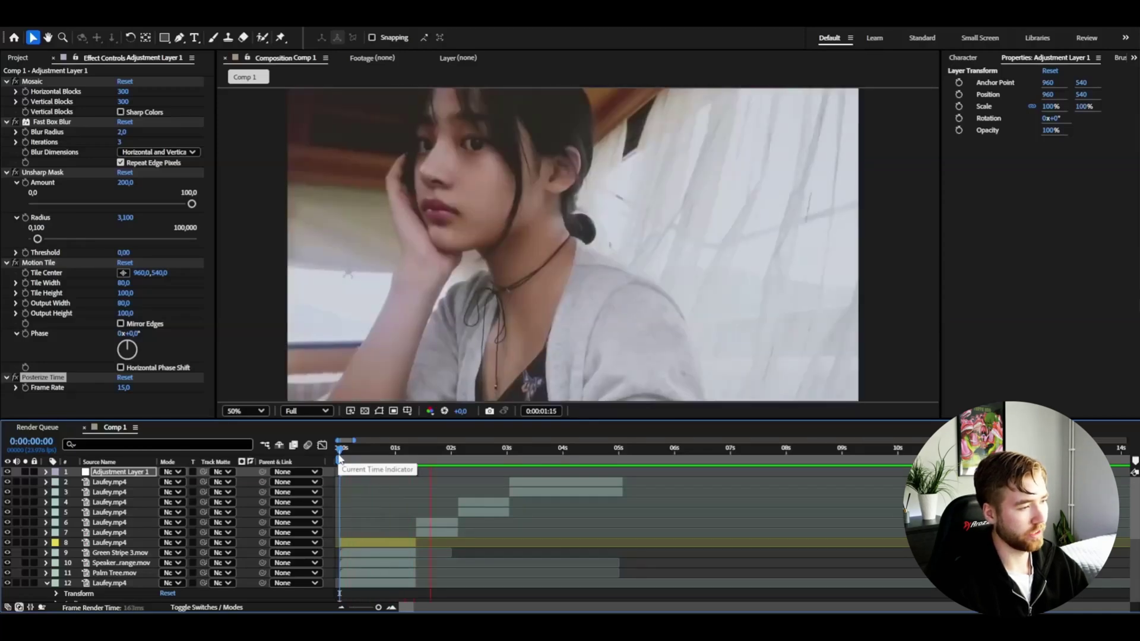
- Place Classic 2.mov from the Backgrounds texture folder behind the second clip's cutout and trim it to the clip's length
left_click(435, 533)
key("alt+Tab")
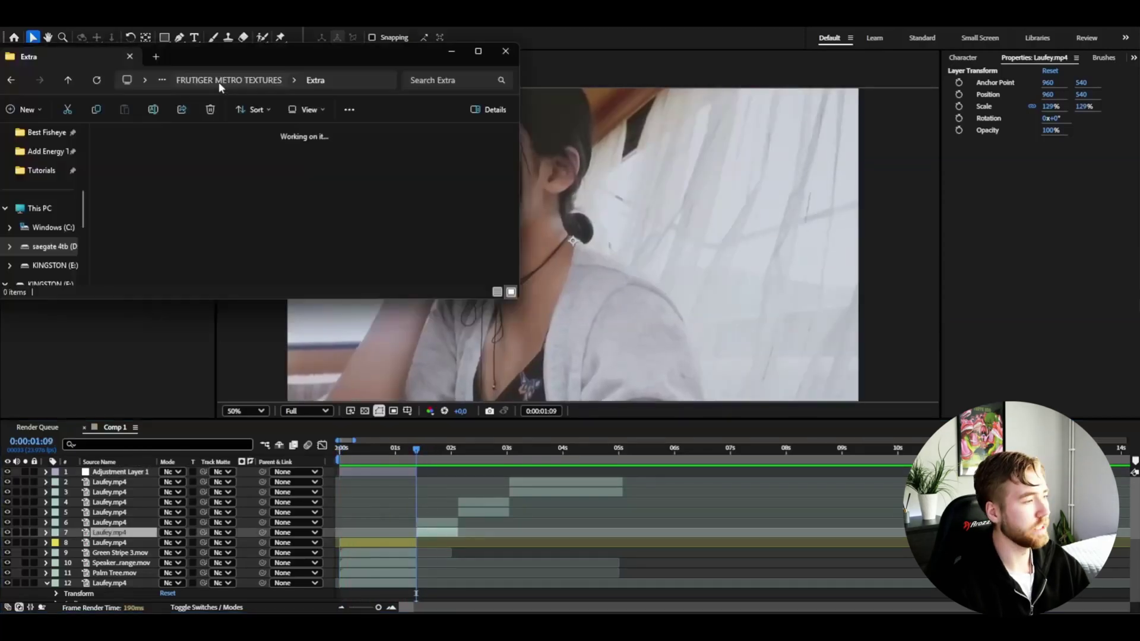
left_click(221, 82)
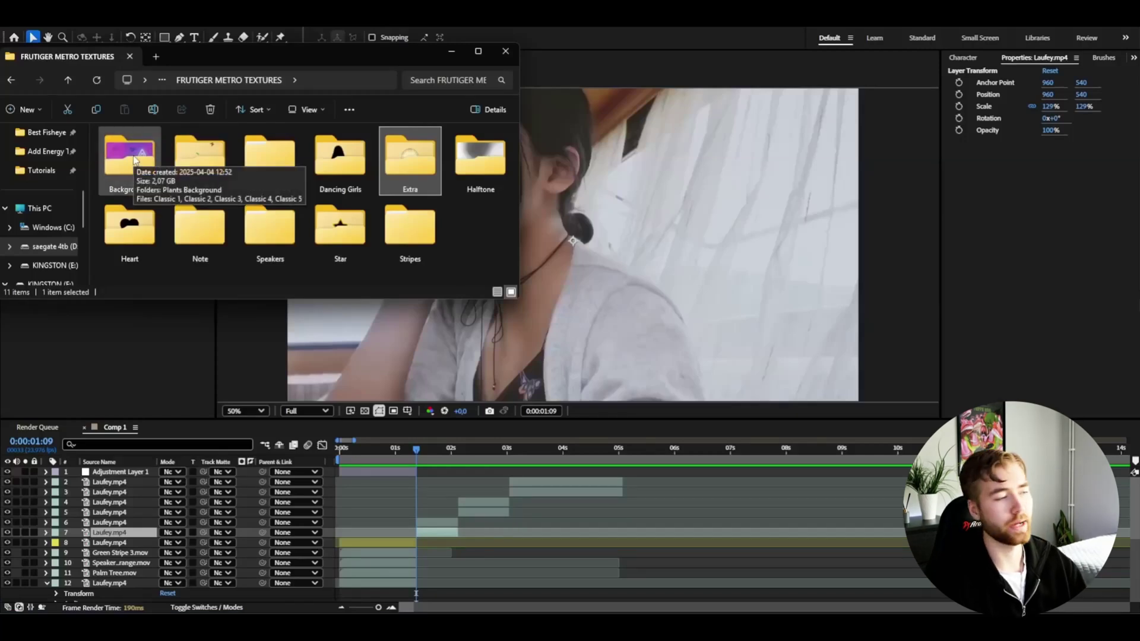
double_click(143, 160)
left_click_drag(270, 169, 371, 532)
left_click_drag(121, 472, 133, 544)
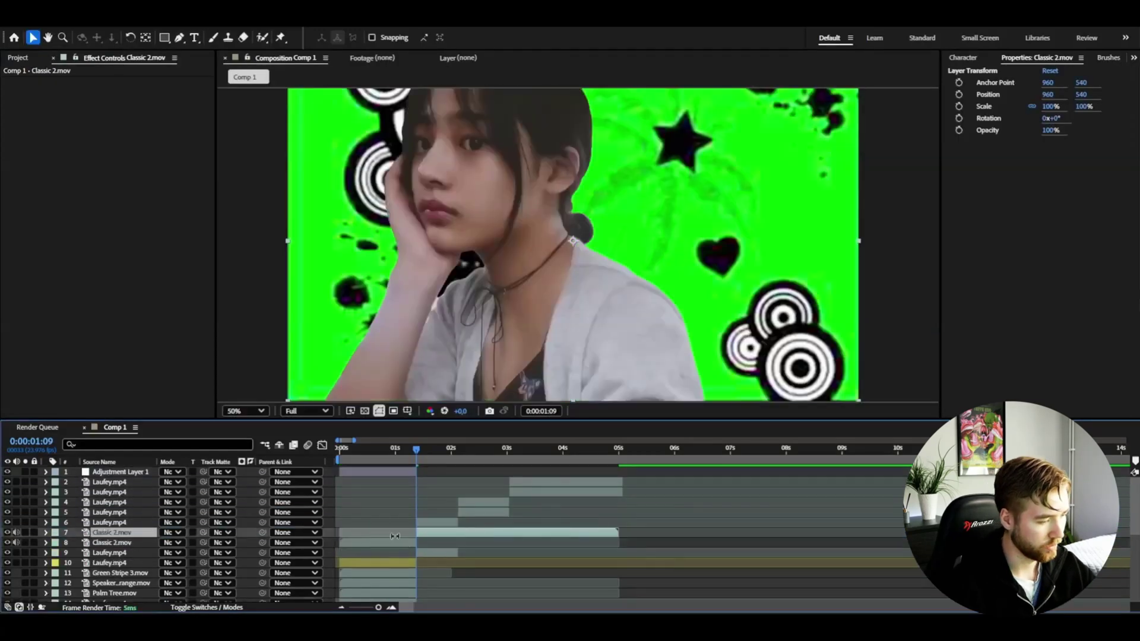
left_click(453, 454)
left_click_drag(452, 454, 419, 454)
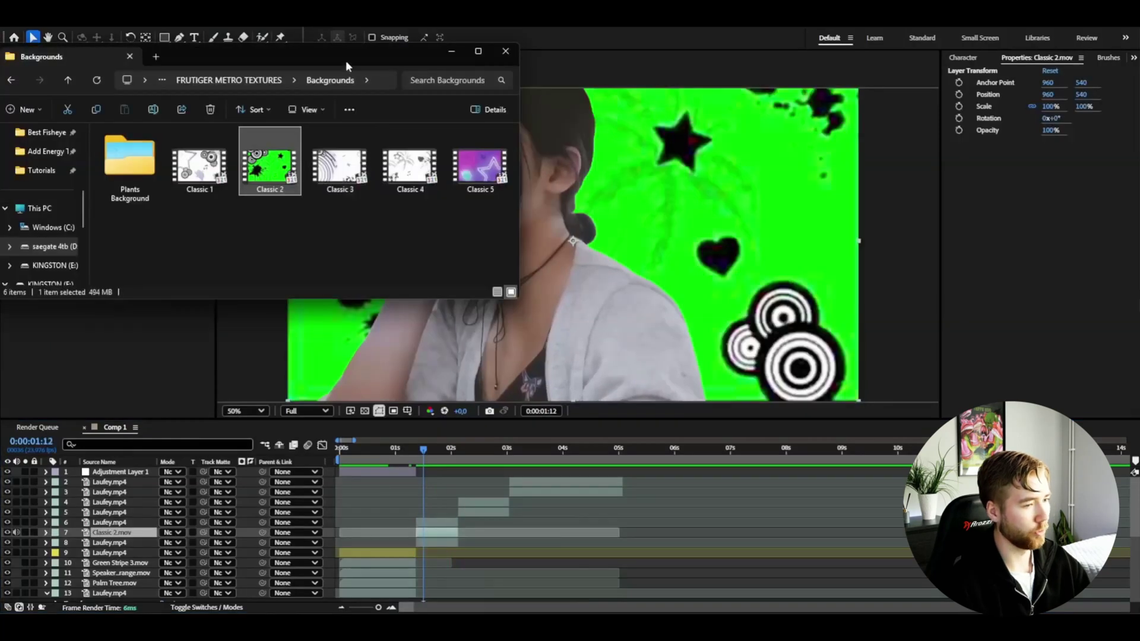
- Add Speaker 2 Black.mov from the Speakers texture folder to the composition
left_click_drag(346, 61, 396, 413)
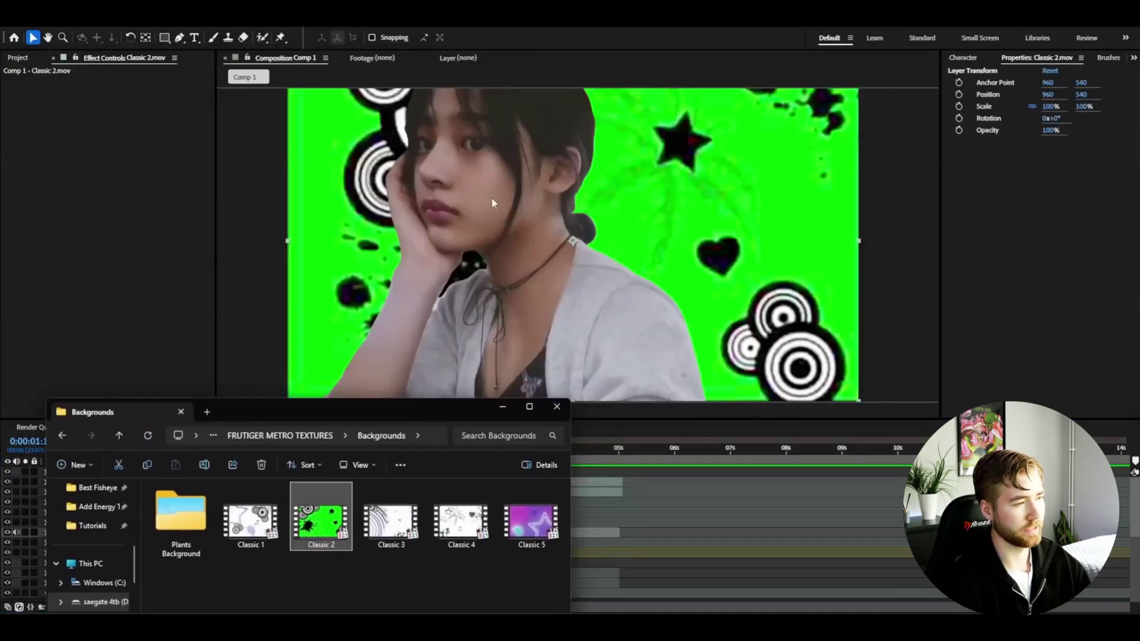
left_click_drag(333, 414, 259, 127)
left_click(225, 151)
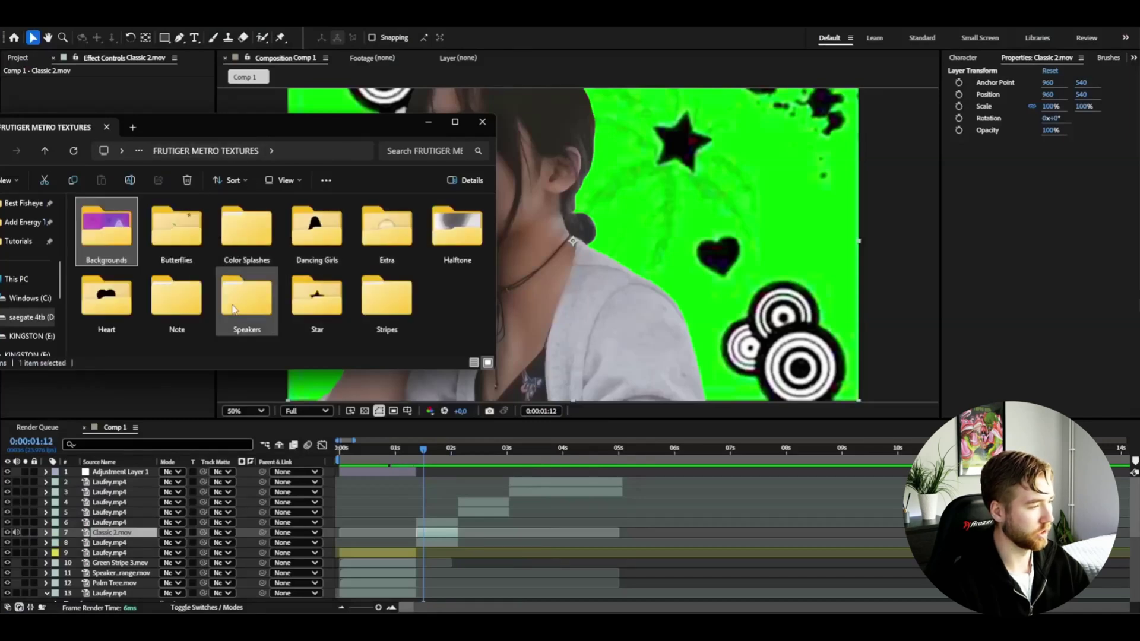
double_click(247, 296)
double_click(138, 237)
left_click_drag(104, 242, 528, 343)
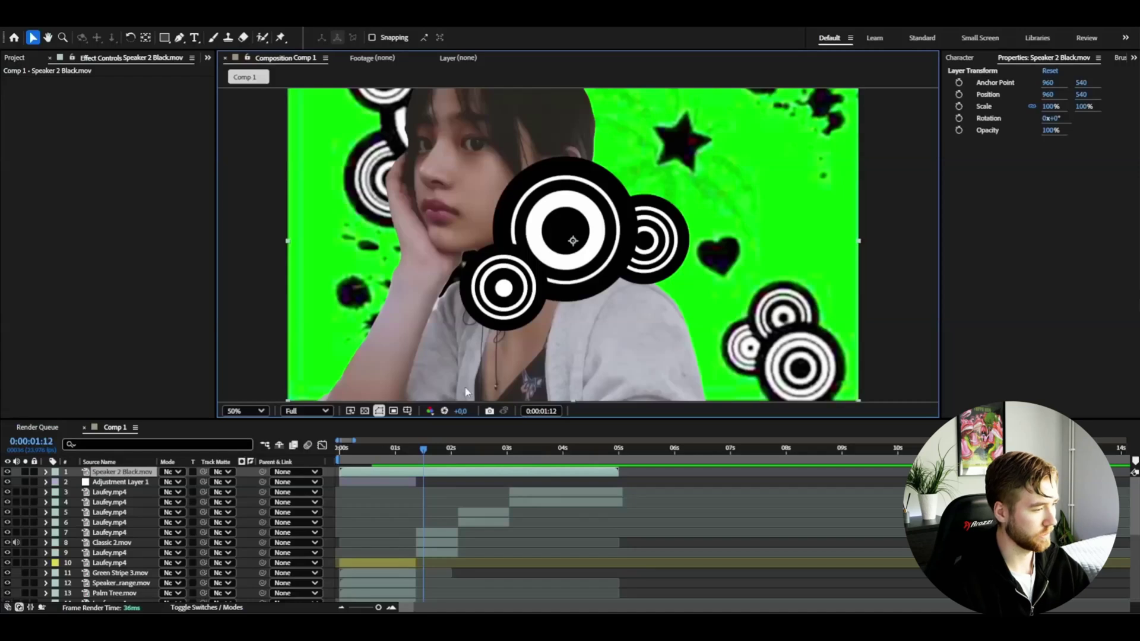
- Scale the black speaker texture to 78%, rotate it to 252° and position it at 312, 984 in the frame's lower-left corner
key("s")
left_click_drag(176, 482, 238, 474)
key("r")
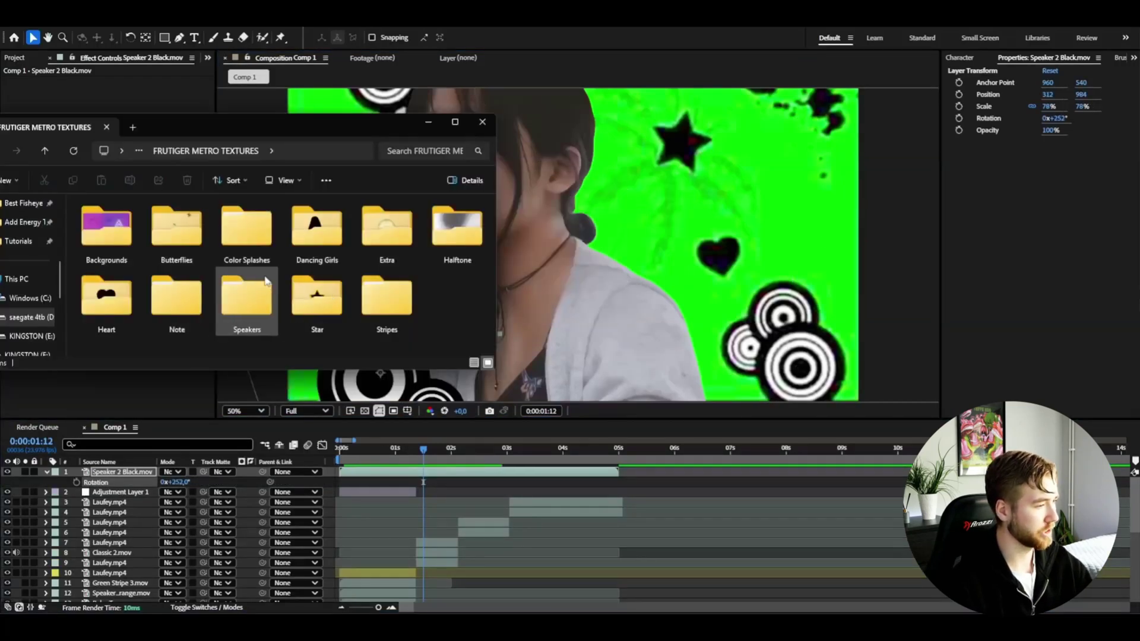
- Add Color Splash 3 Black.mov from the Color Splashes texture folder to the composition
double_click(252, 231)
double_click(132, 253)
left_click_drag(96, 229, 535, 326)
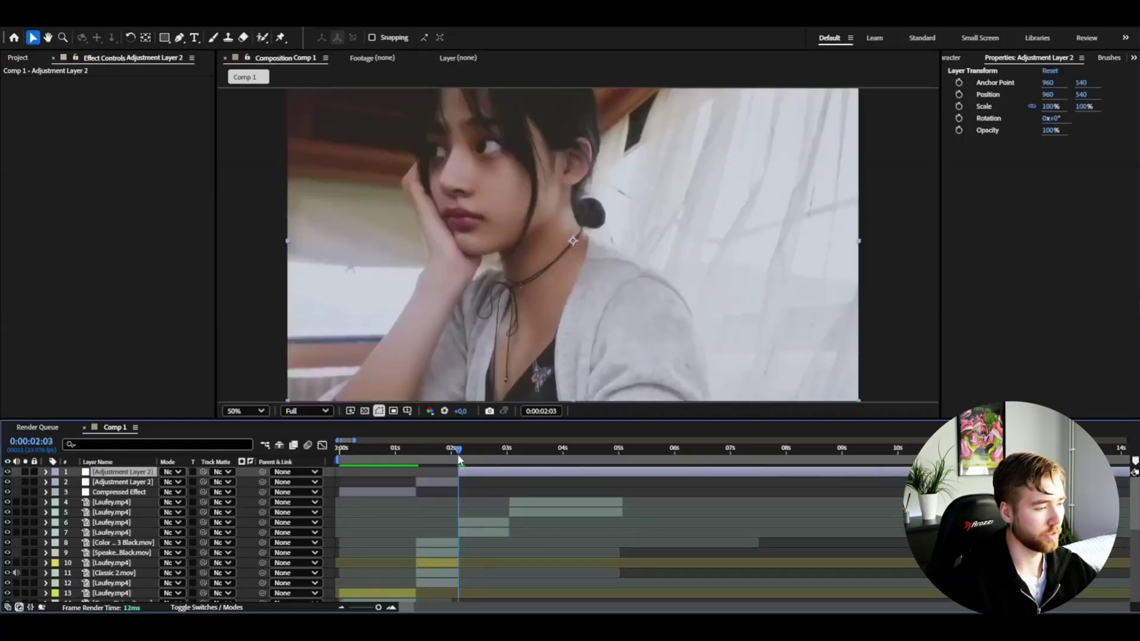
- Apply the Classic Frutiger Widescreen preset from Frutiger Metro FX to the second clip's adjustment layer and preview the result
left_click_drag(457, 454, 432, 453)
left_click_drag(432, 453, 416, 453)
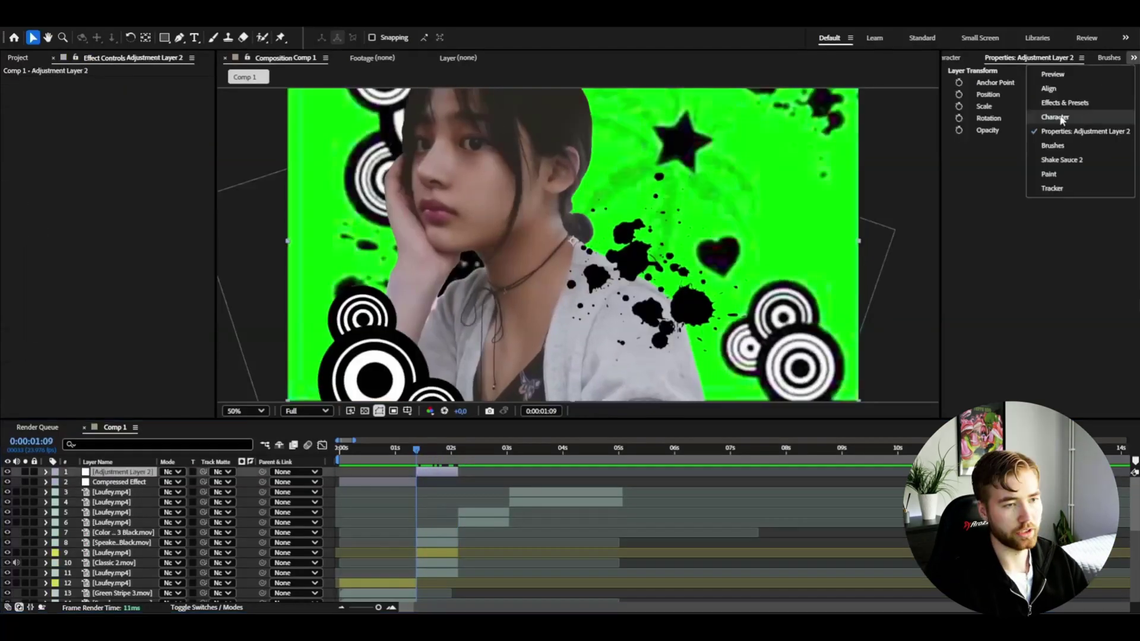
left_click(1063, 103)
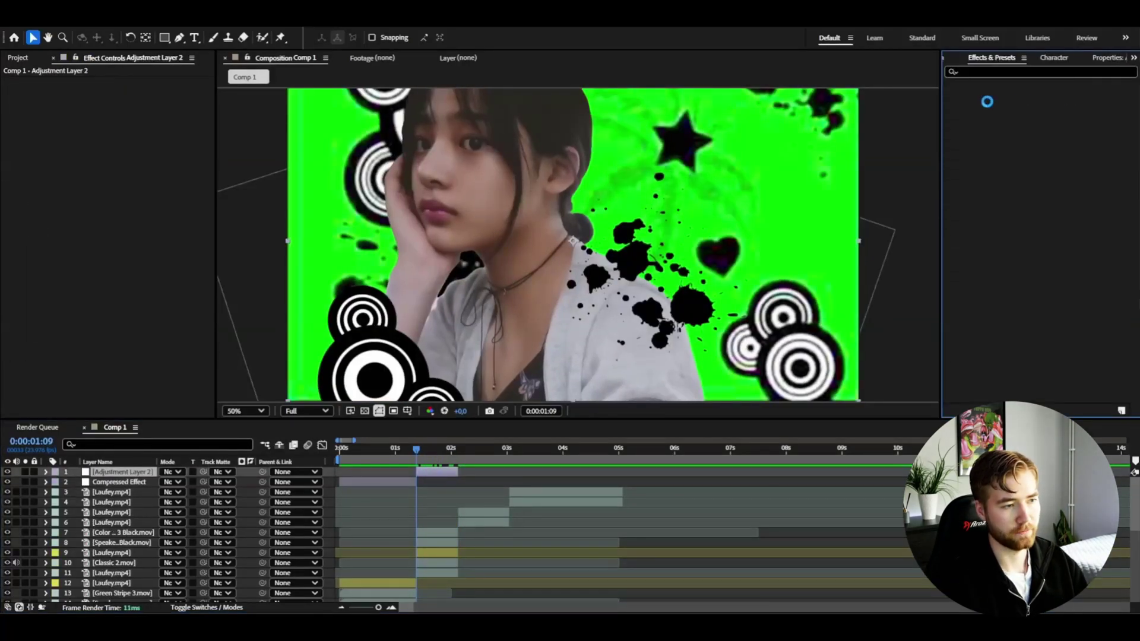
left_click(966, 227)
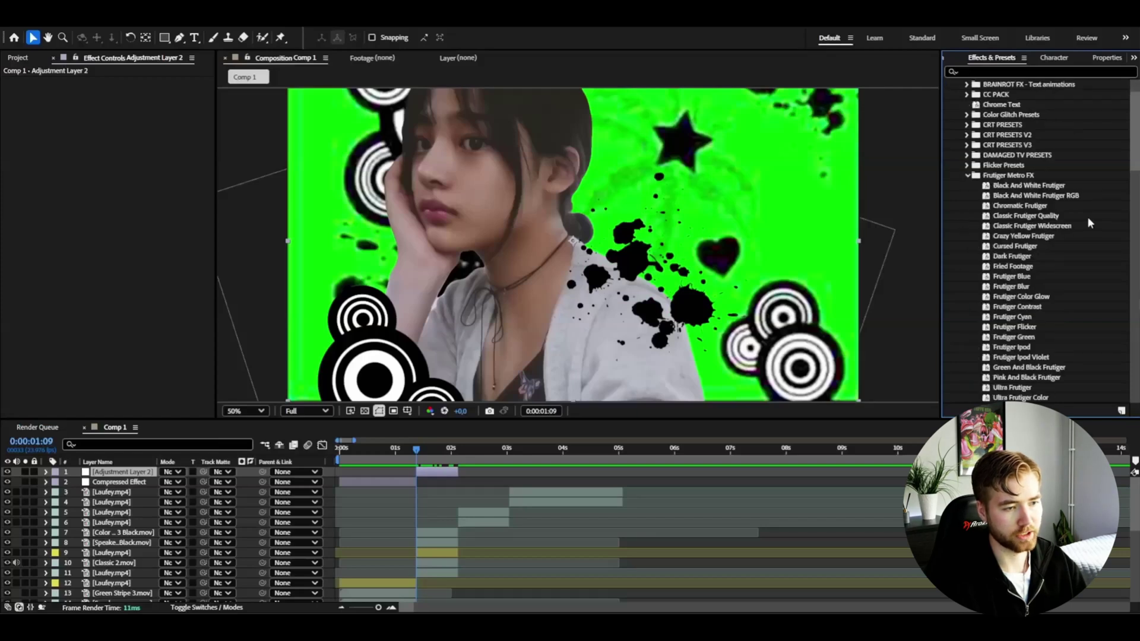
scroll(1017, 201, "down", 3)
left_click(1017, 201)
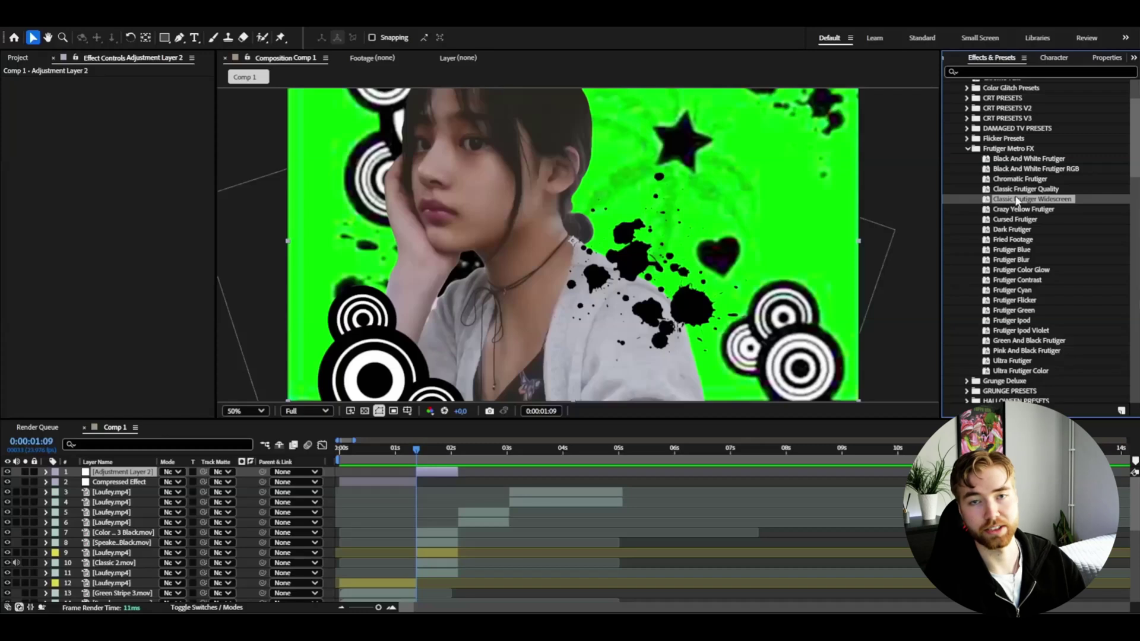
left_click_drag(1017, 201, 430, 476)
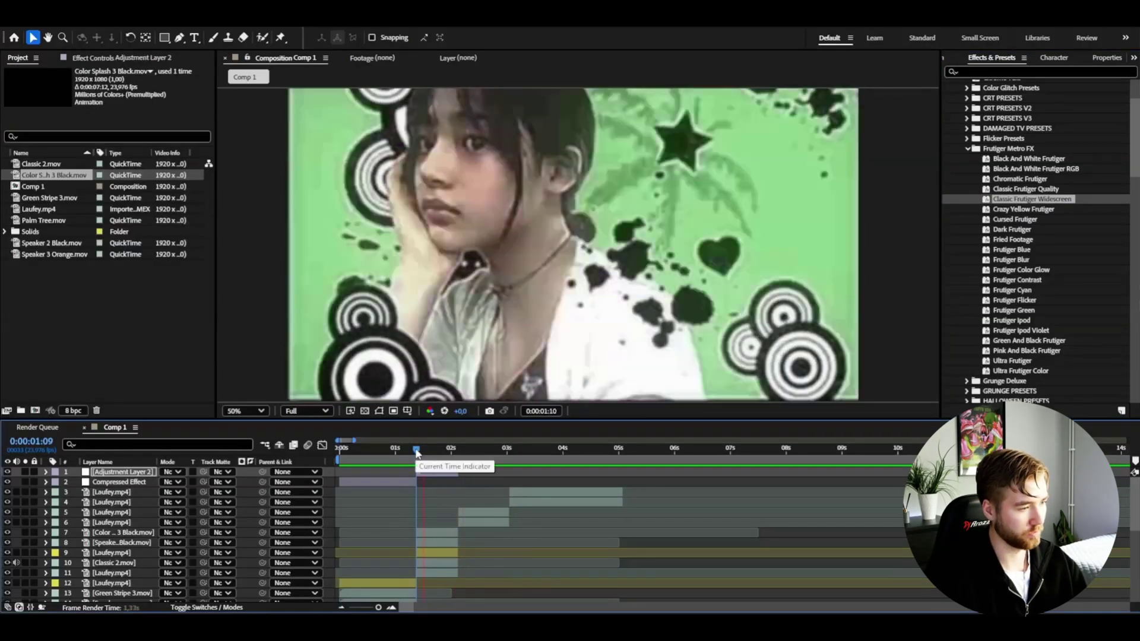
key("space")
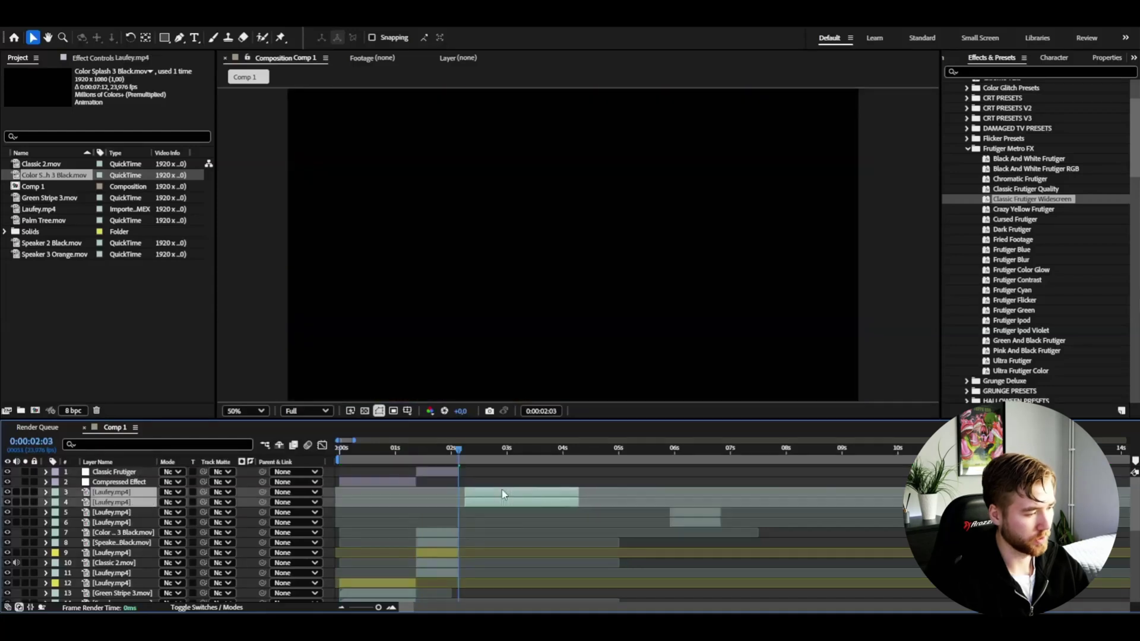
- Align the third clip's two layers to start at 0:00:02:03 and place Plant Background 1.mov between them
left_click_drag(501, 489, 497, 489)
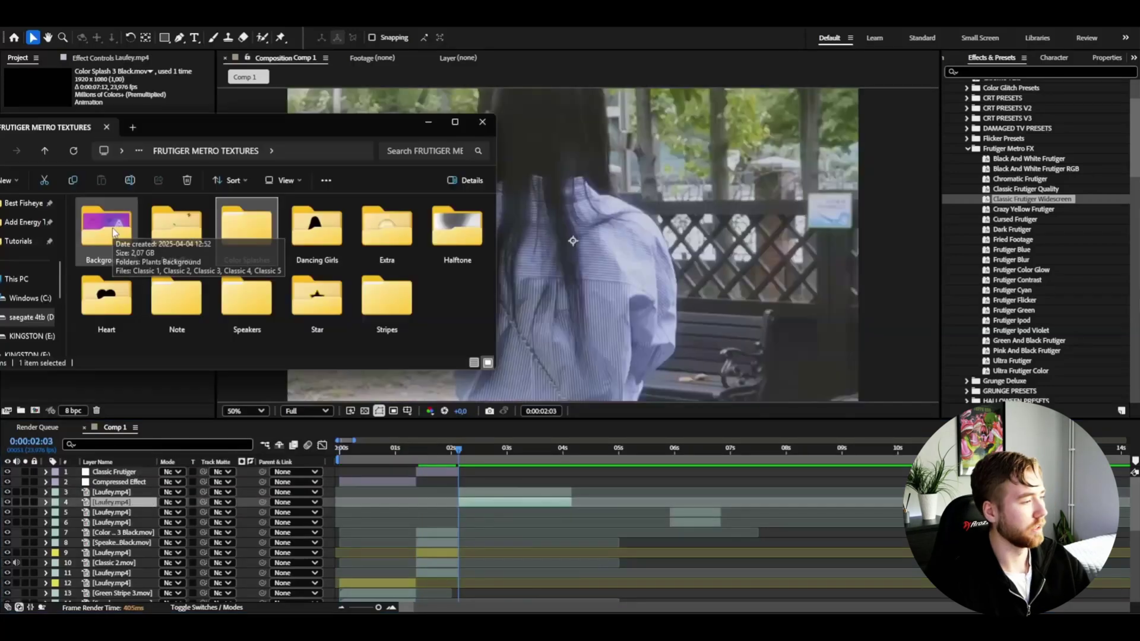
double_click(116, 235)
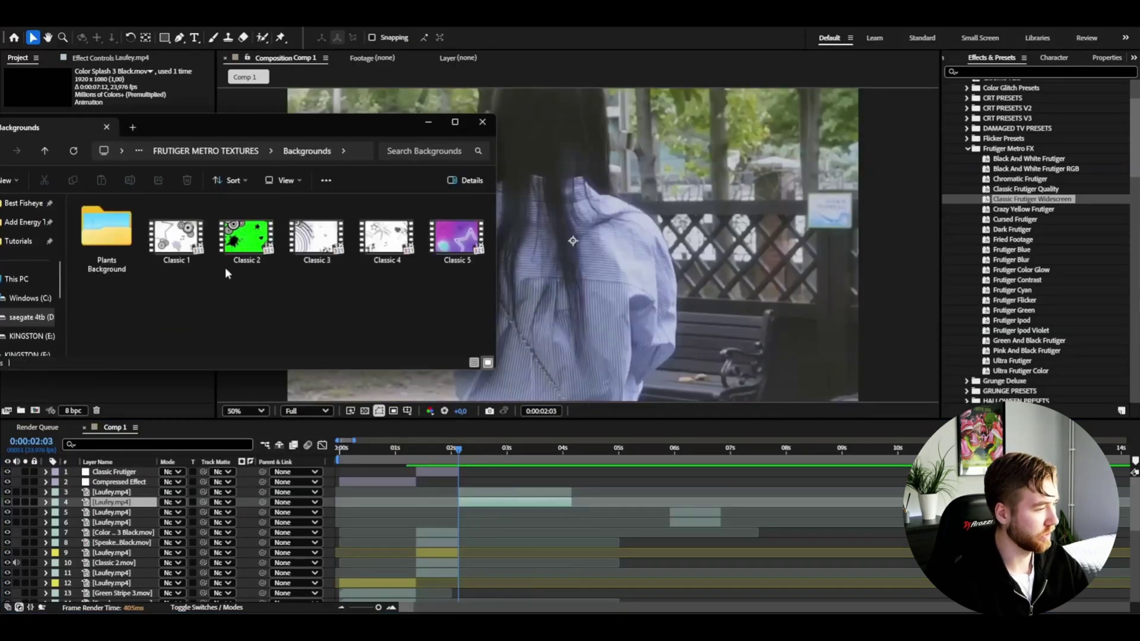
left_click(158, 230)
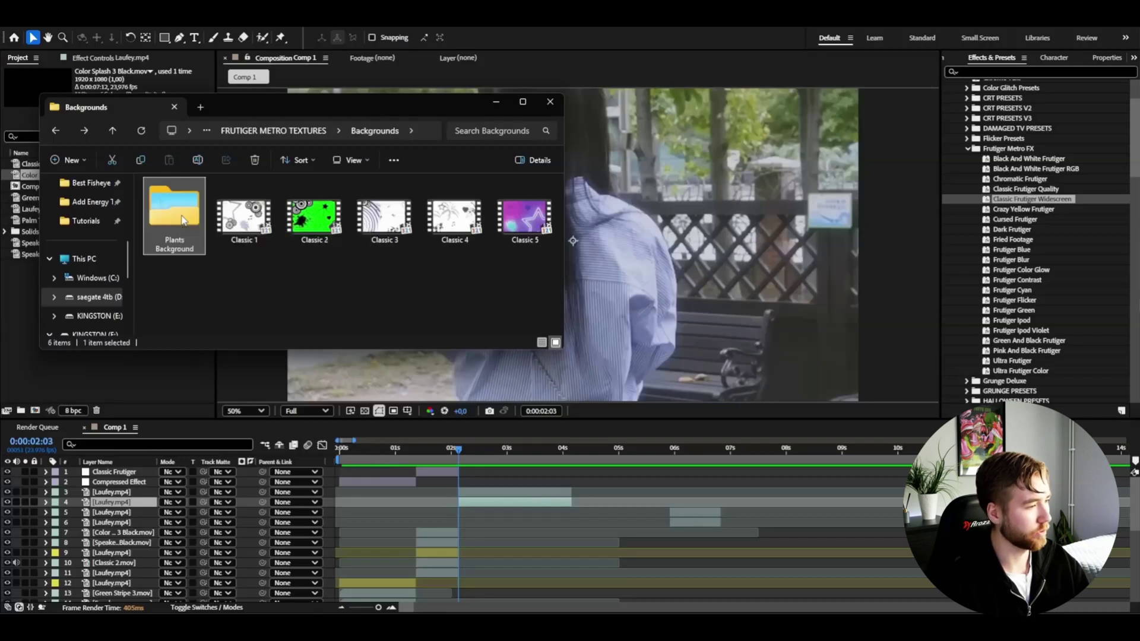
double_click(175, 213)
left_click(303, 249)
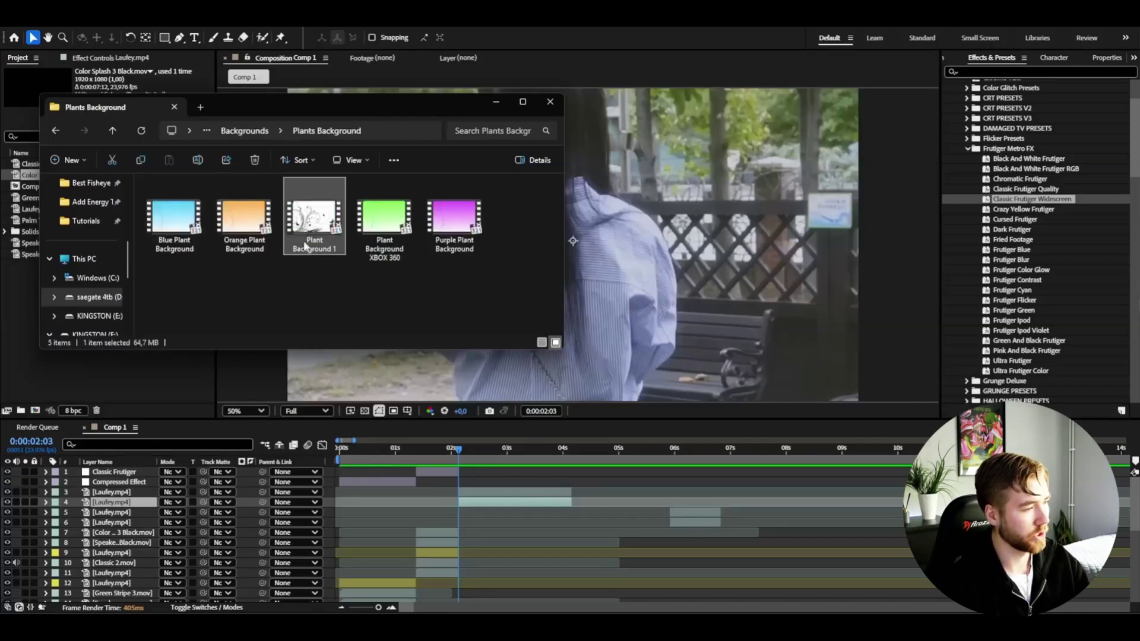
left_click_drag(315, 220, 460, 524)
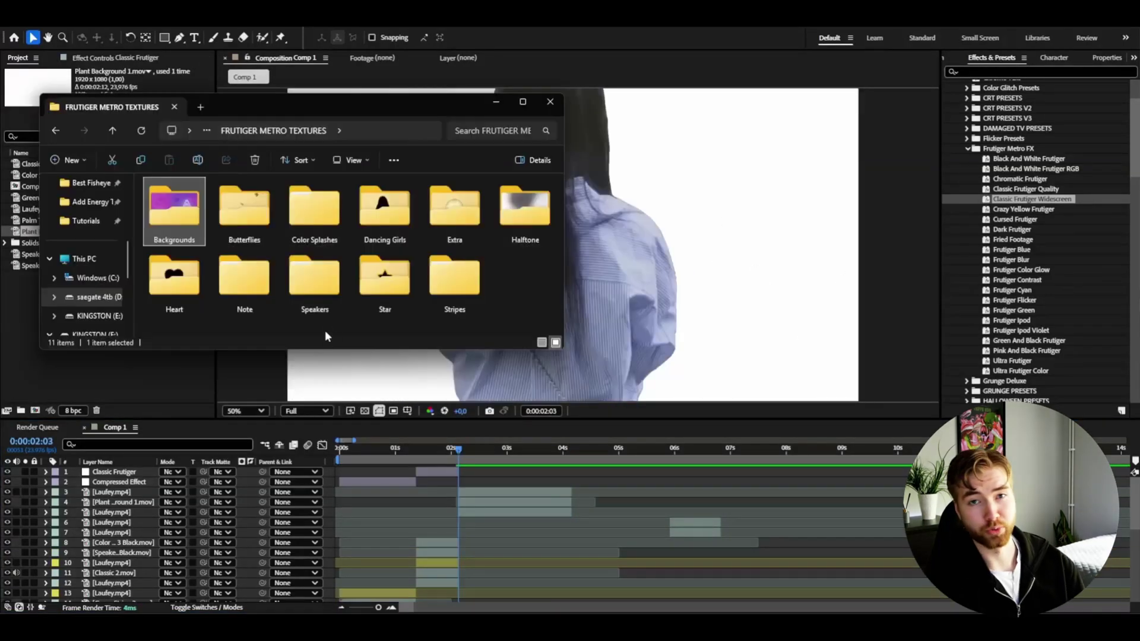
- Add Pink Stripe 1.mov from the Stripes texture folder between the third clip's cutout and the plant background
double_click(462, 276)
left_click(183, 204)
double_click(182, 204)
left_click_drag(453, 212, 508, 511)
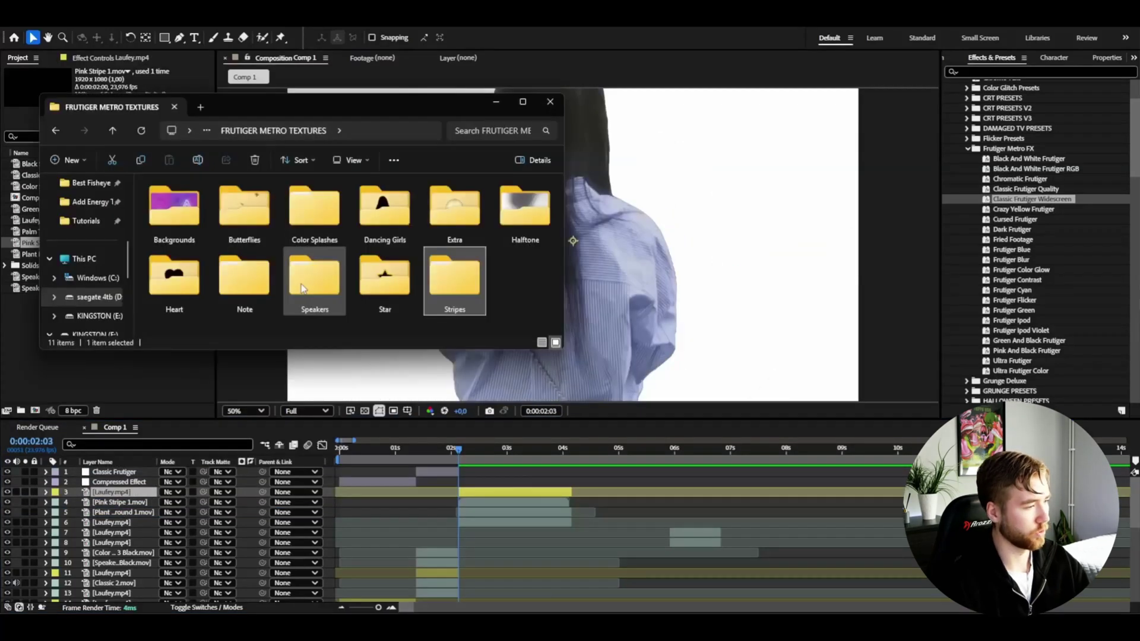
- Add Speaker 2 Red.mov from the Speakers textures, scaled down and rotated, at the frame's lower right
double_click(300, 284)
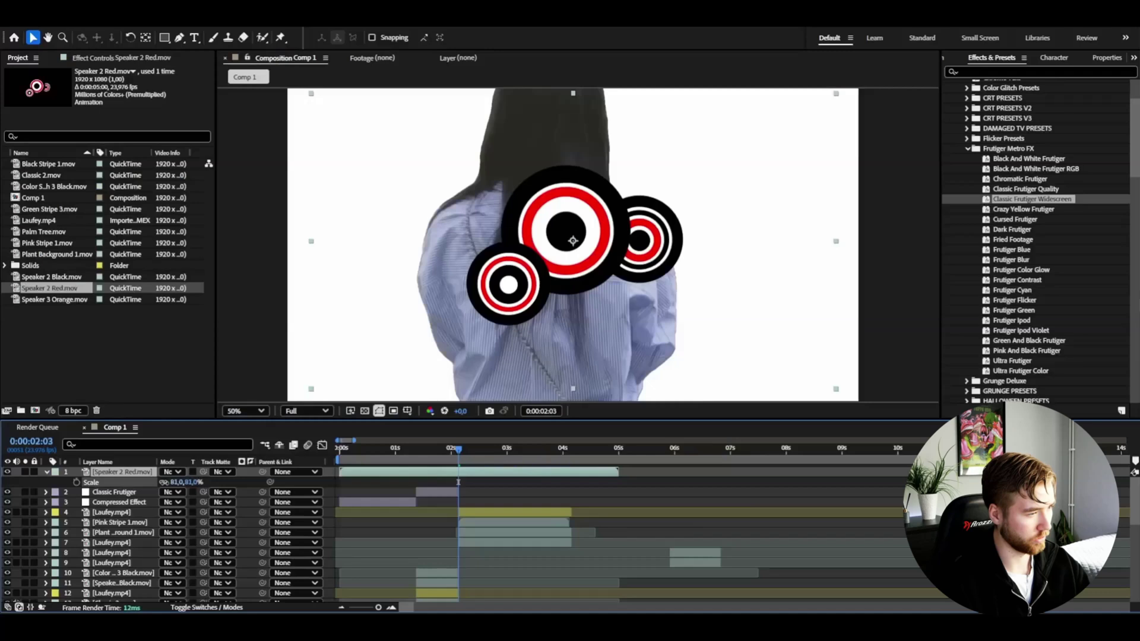
left_click_drag(165, 484, 194, 484)
key("r")
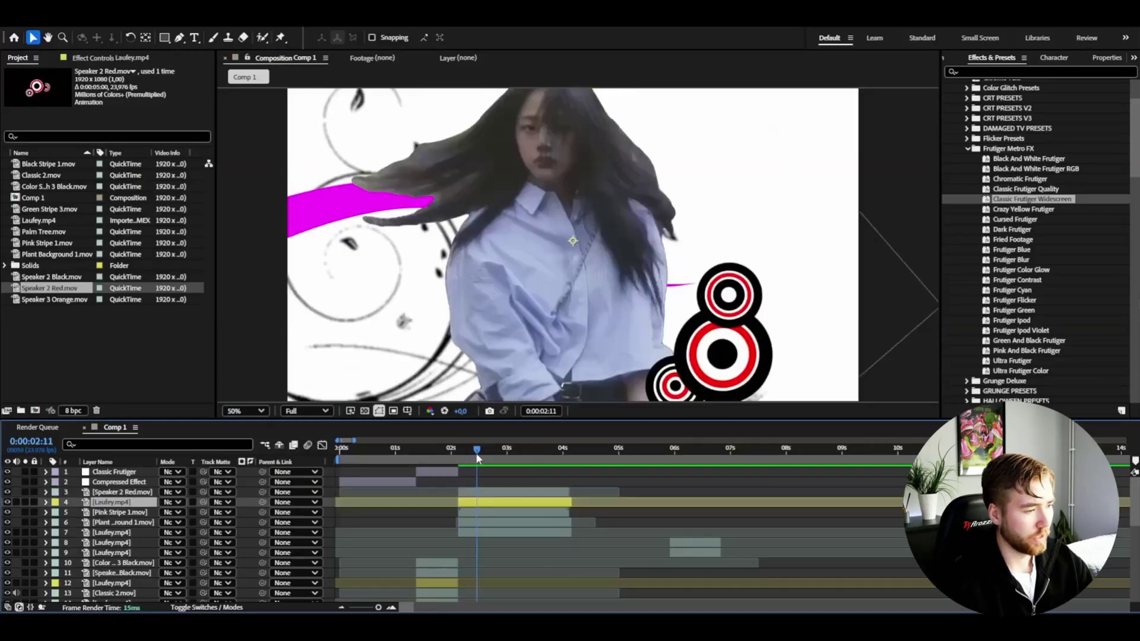
- Apply CC Threshold RGB to the third clip's cutout with red 137.7, green 73.9 and blue 68.9, and preview it
left_click_drag(477, 458, 500, 446)
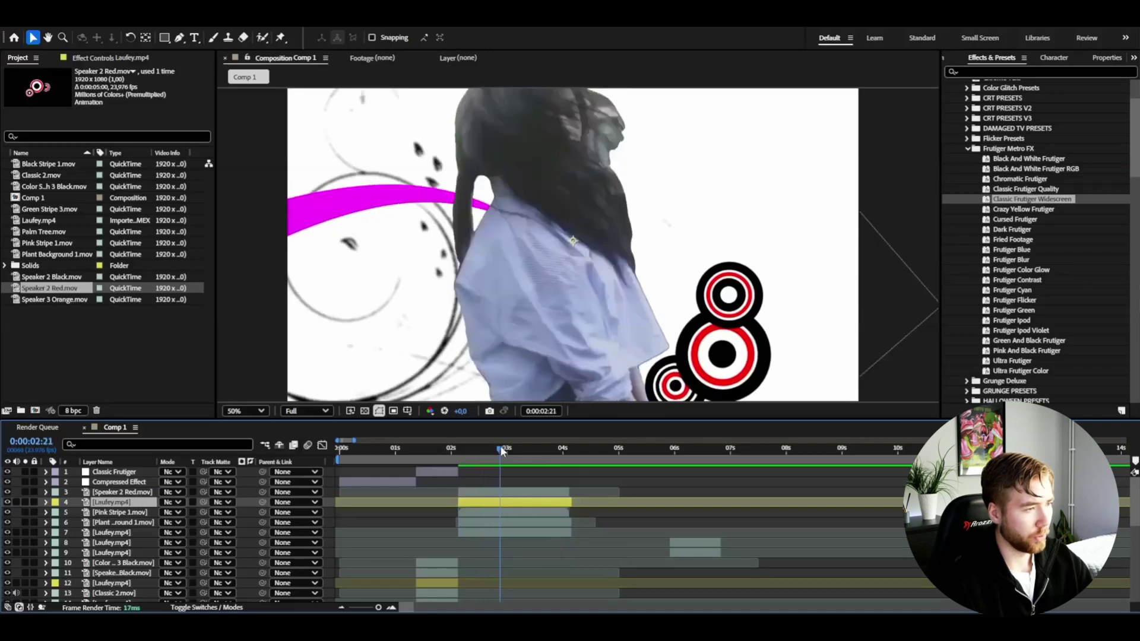
type("thre")
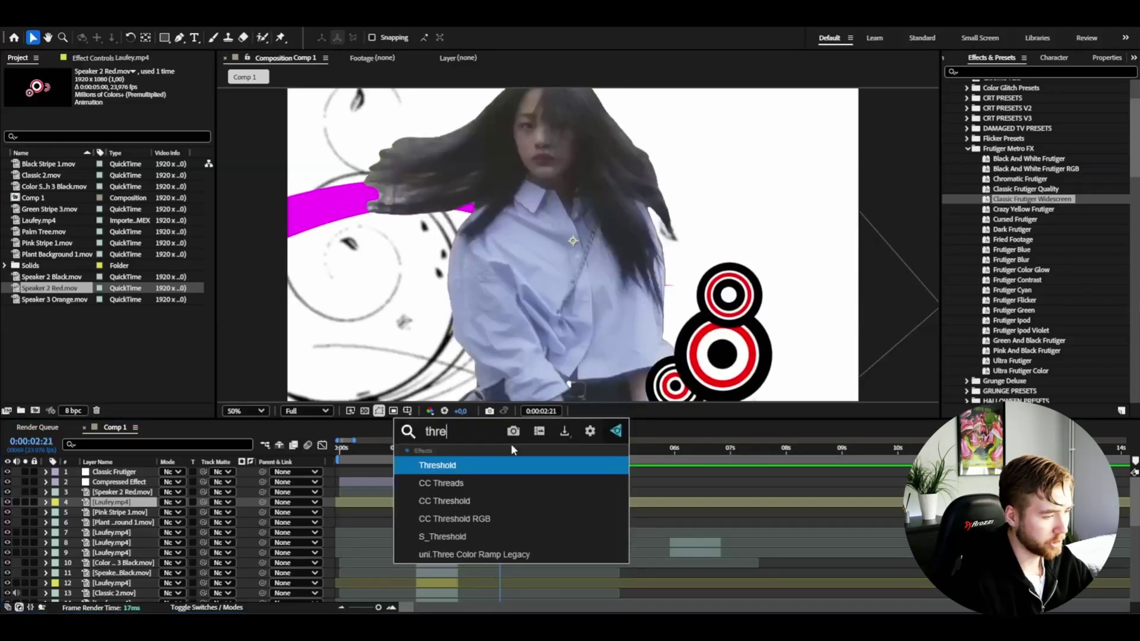
left_click(464, 518)
mouse_move(124, 344)
left_mouse_down()
mouse_move(111, 345)
mouse_move(130, 335)
left_mouse_up()
left_click(462, 451)
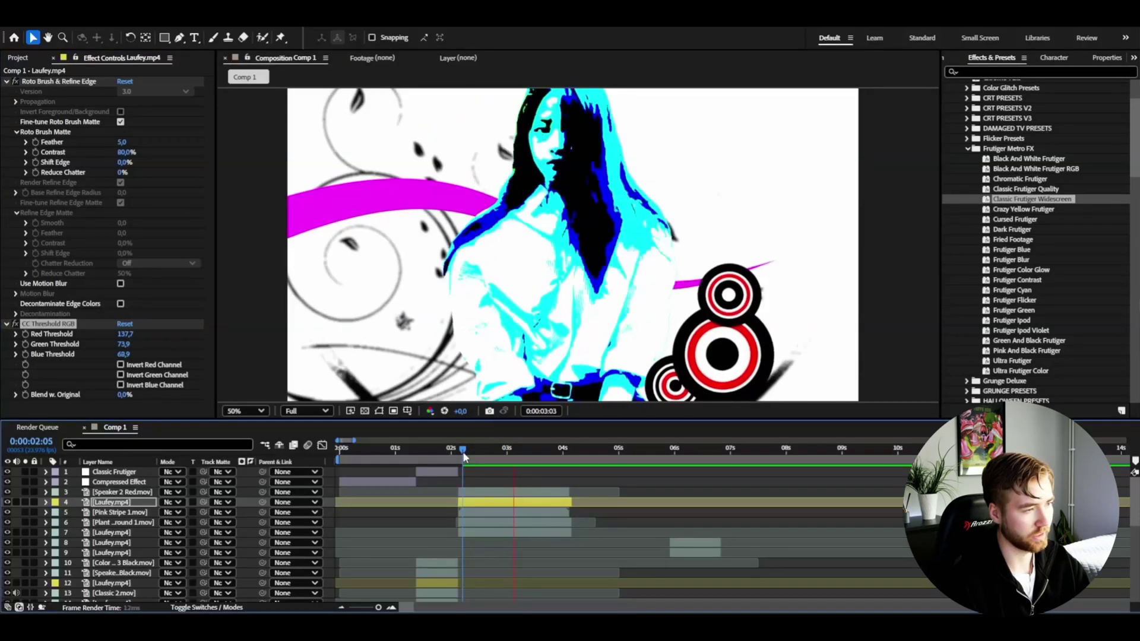
left_click_drag(466, 454, 482, 454)
- Add Curves above CC Threshold RGB on the cutout, raising the highlights and lowering the shadows into an S-curve
key("ctrl+space")
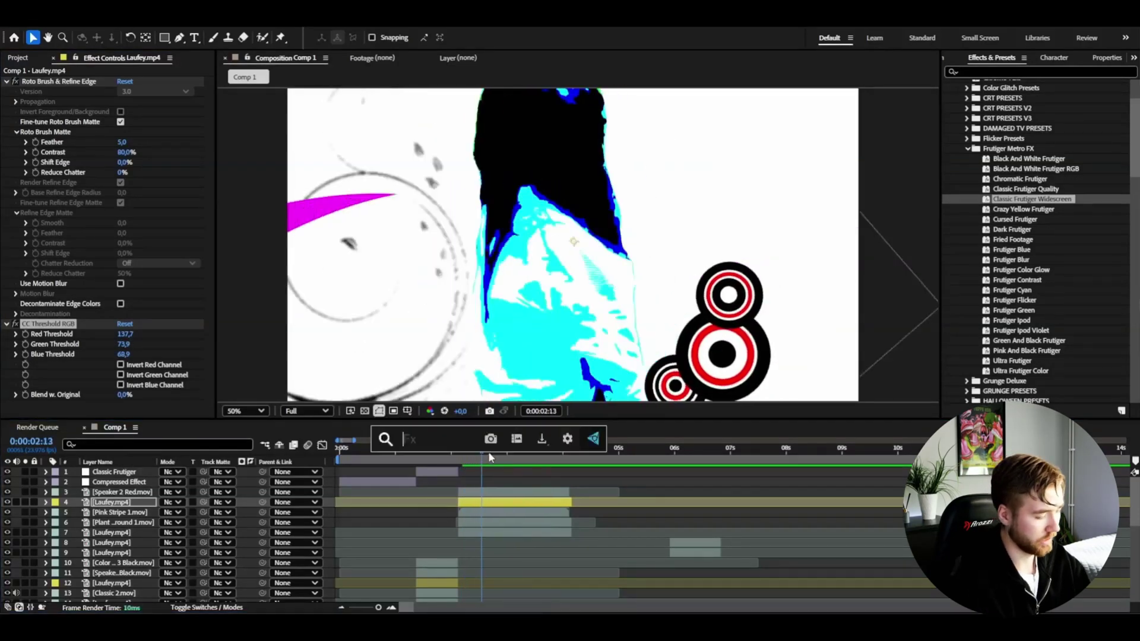
type("cur")
key("Return")
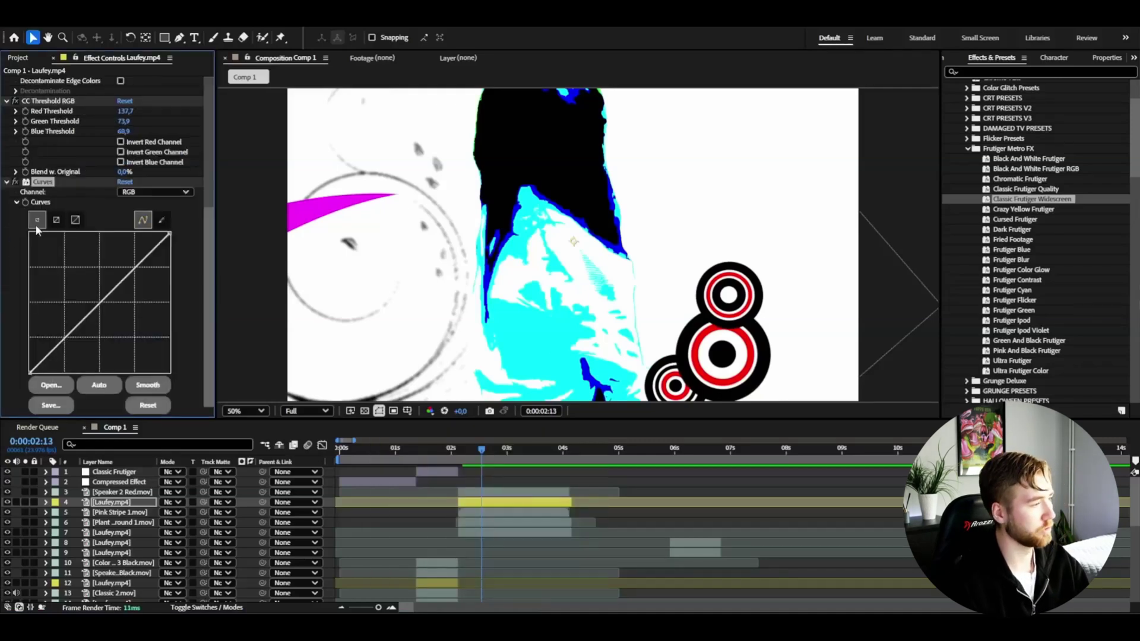
left_click_drag(50, 183, 50, 98)
left_click_drag(132, 190, 132, 175)
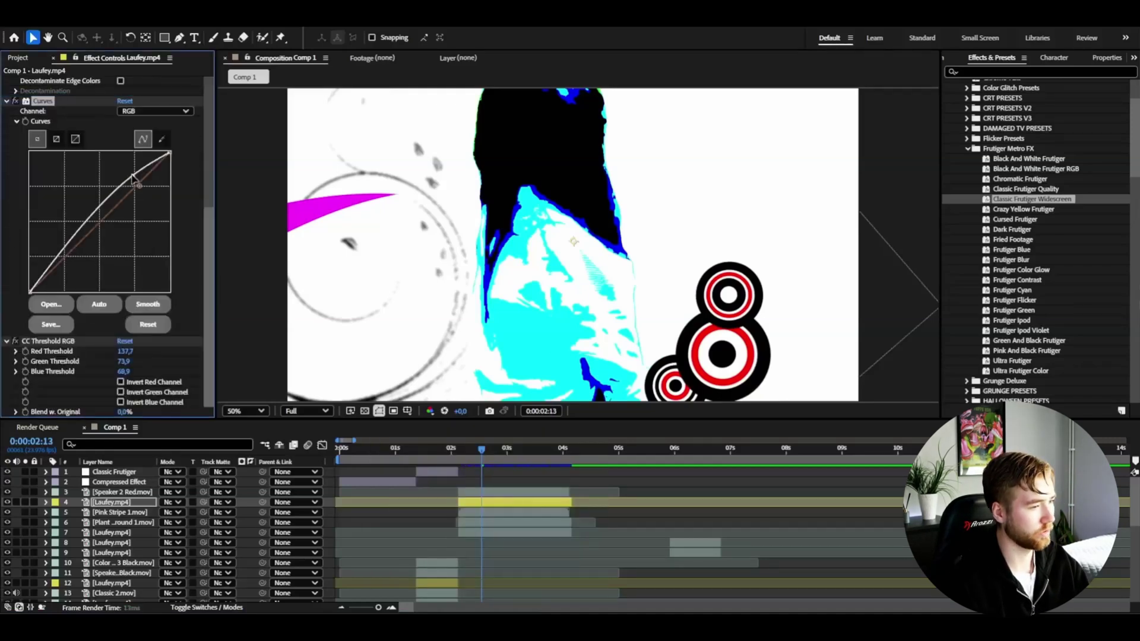
left_click_drag(77, 246, 76, 261)
left_click(461, 450)
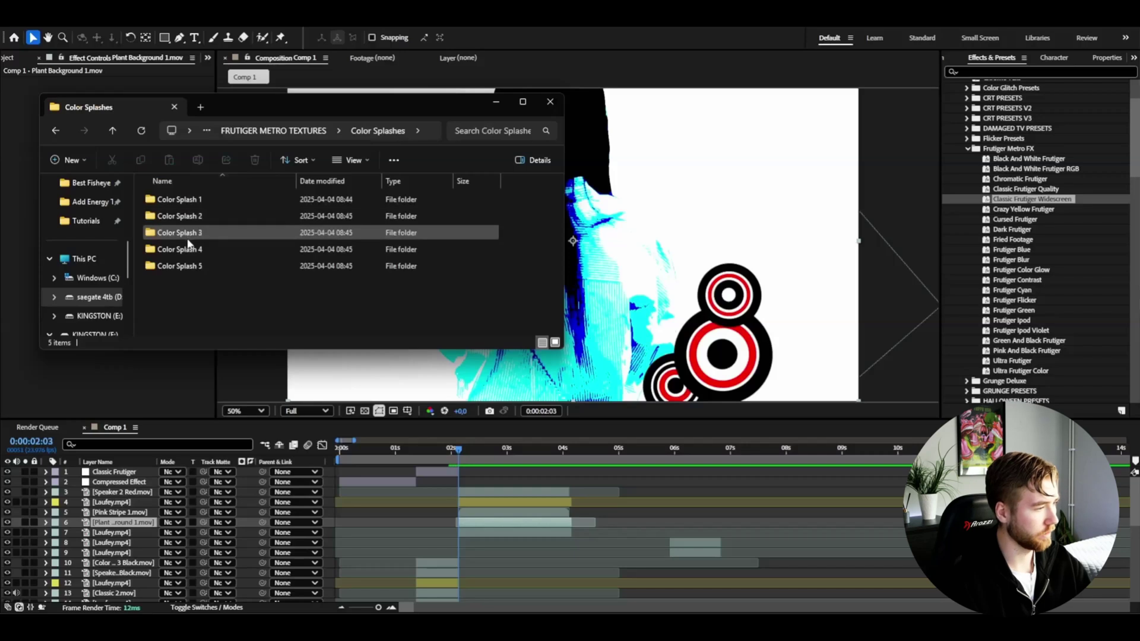
- Add Color Splash 5 Blue.mov from the Color Splashes textures, scaled to 79%, at the frame's lower left beneath the third clip's cutout
left_click(206, 265)
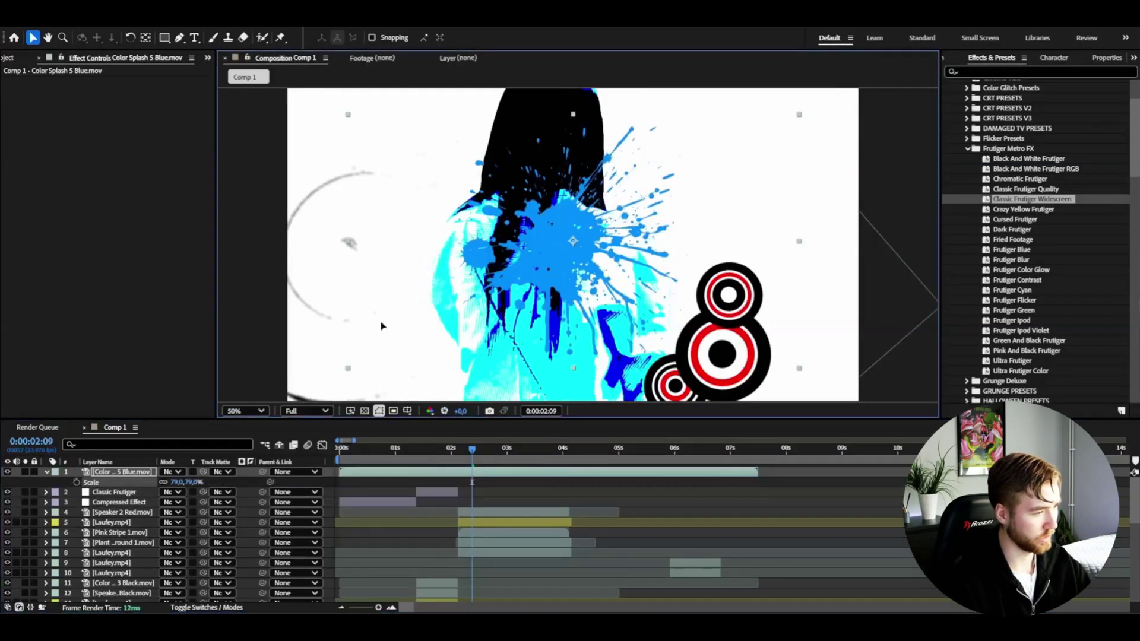
left_click_drag(522, 255, 310, 353)
left_click_drag(134, 472, 415, 527)
left_click(465, 529)
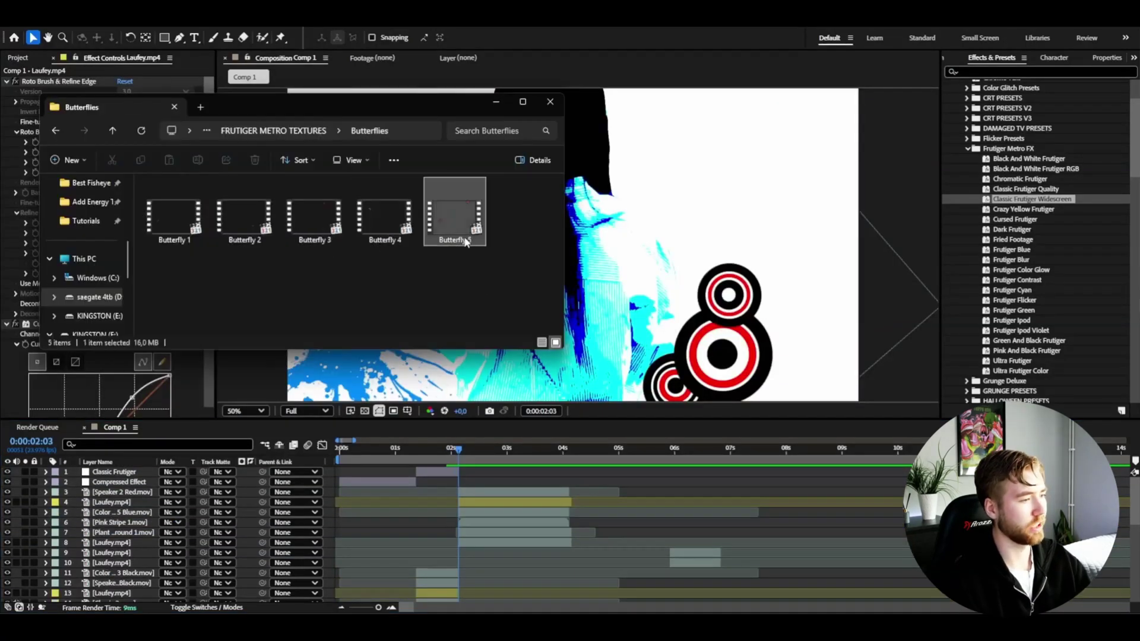
- Add Butterfly 5.mov from the Butterflies textures at the third clip's start, layered directly beneath its cutout
left_click_drag(466, 242, 490, 472)
key("[")
left_click_drag(117, 472, 140, 521)
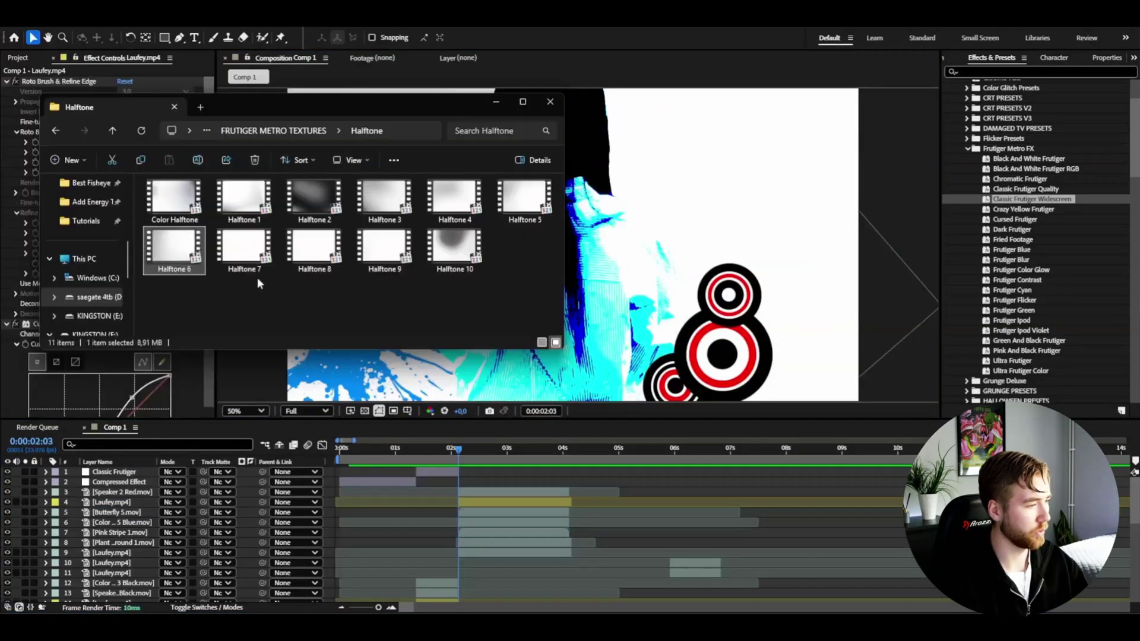
- Add Halftone 7.mp4 between Pink Stripe 1 and the plant background, trimming its start to the third clip's beginning
left_click(237, 261)
left_click_drag(117, 472, 148, 554)
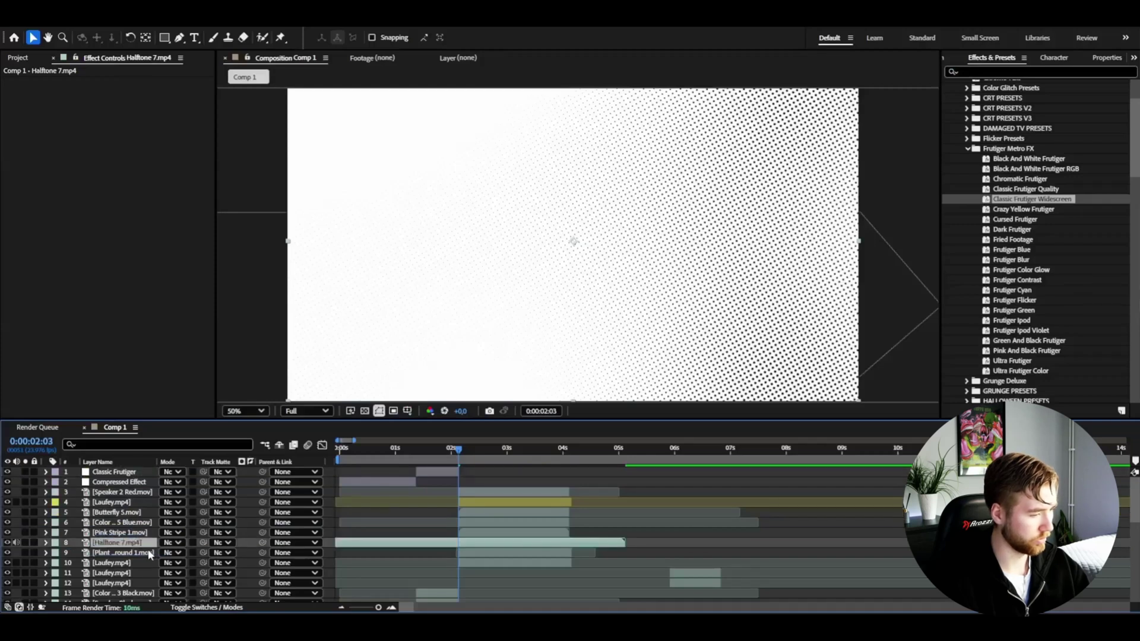
key("alt+[")
- Set the Halftone 7 layer's blending mode to Difference and preview the third clip from its start
left_click(568, 451)
left_click_drag(567, 451, 484, 451)
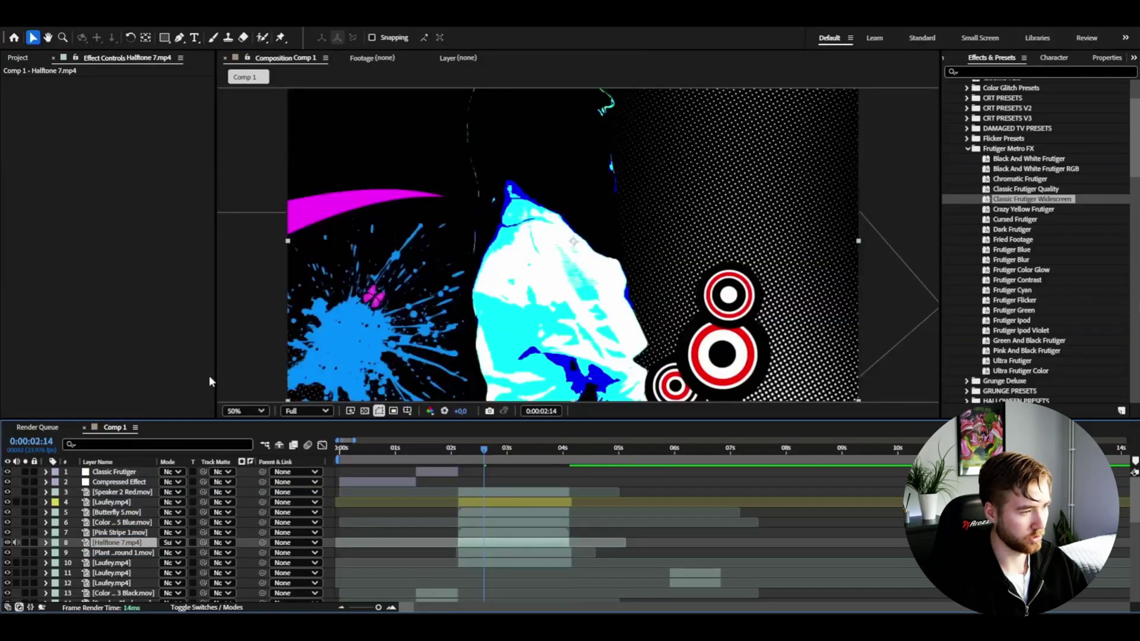
key("shift+equal")
left_click(459, 449)
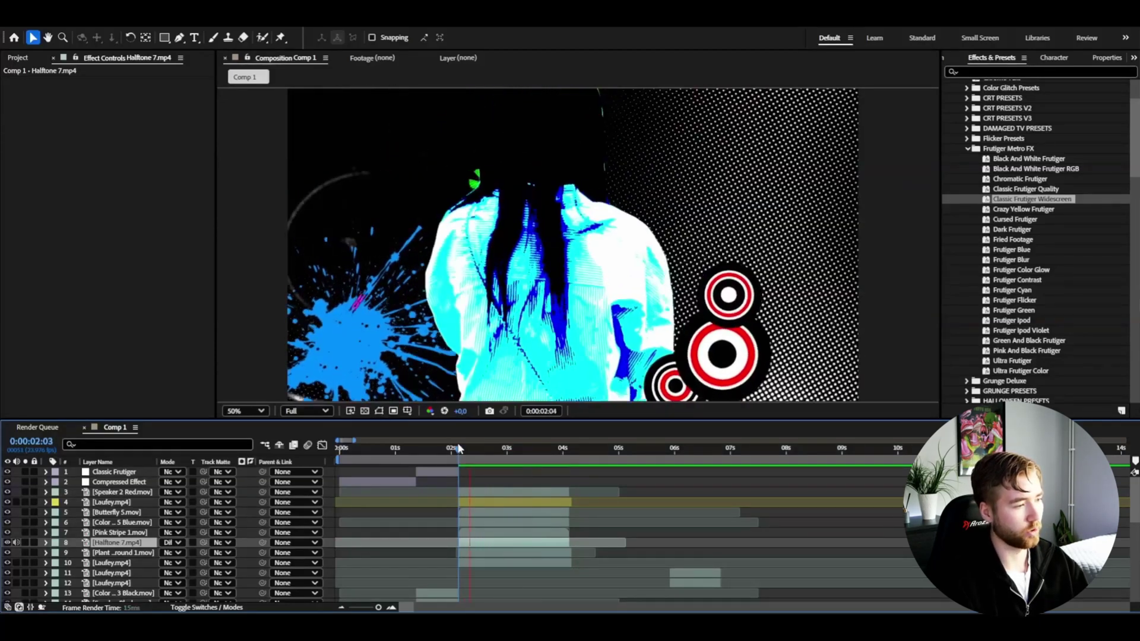
key("space")
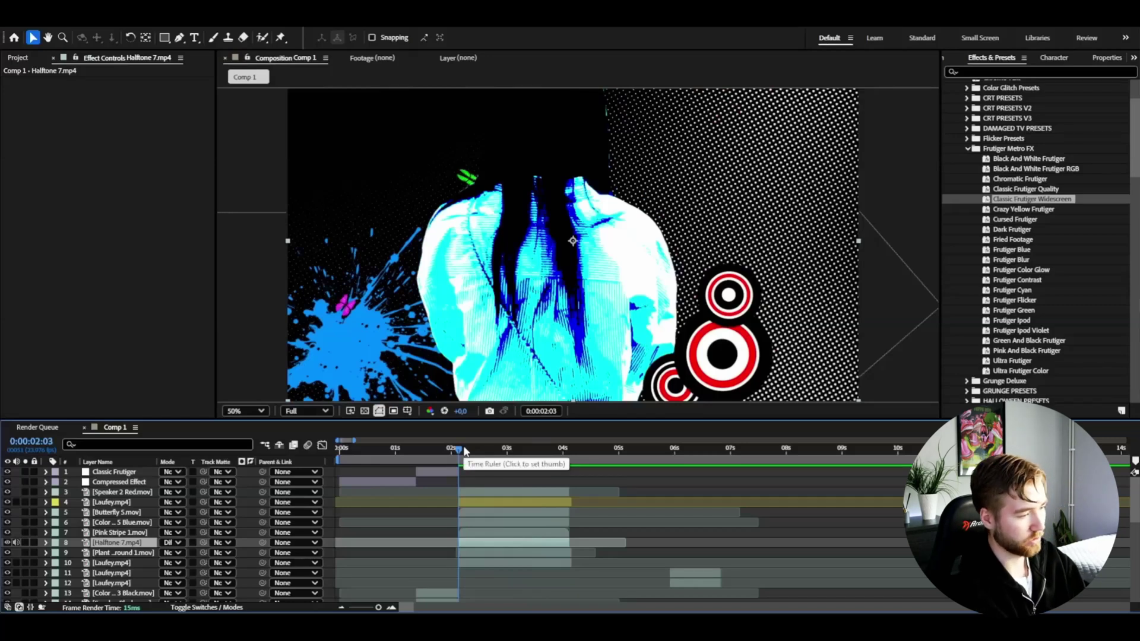
- Add a new adjustment layer on top of the stack, covering only the third clip's duration
key("ctrl+alt+y")
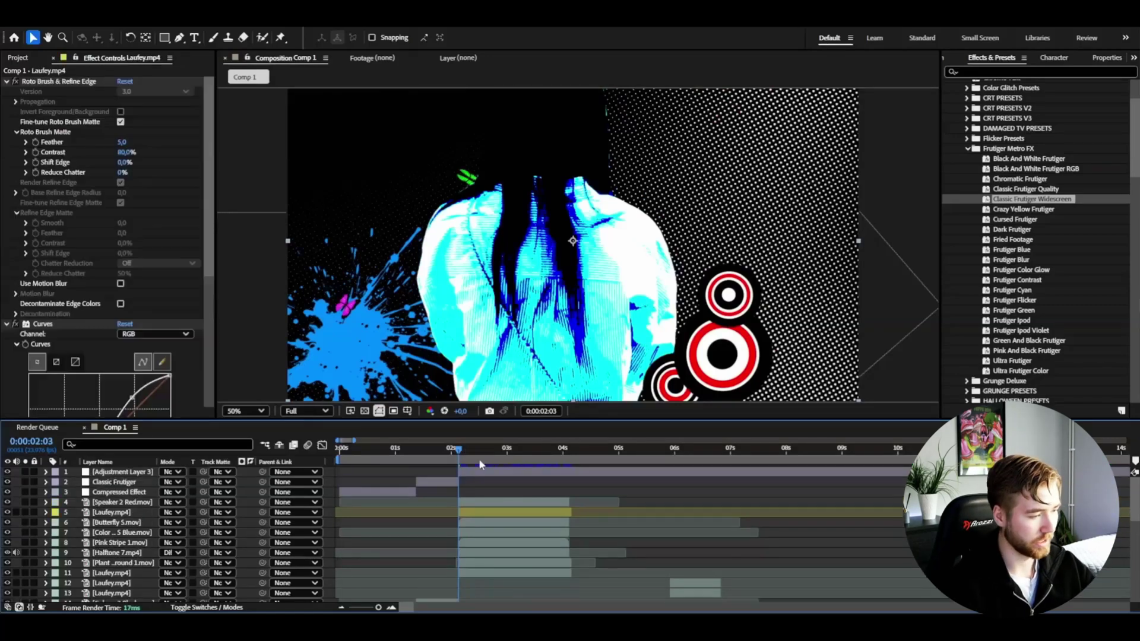
left_click_drag(479, 458, 502, 461)
- Duplicate the Compressed Effect adjustment layer and move the copy over the third clip
left_click(354, 492)
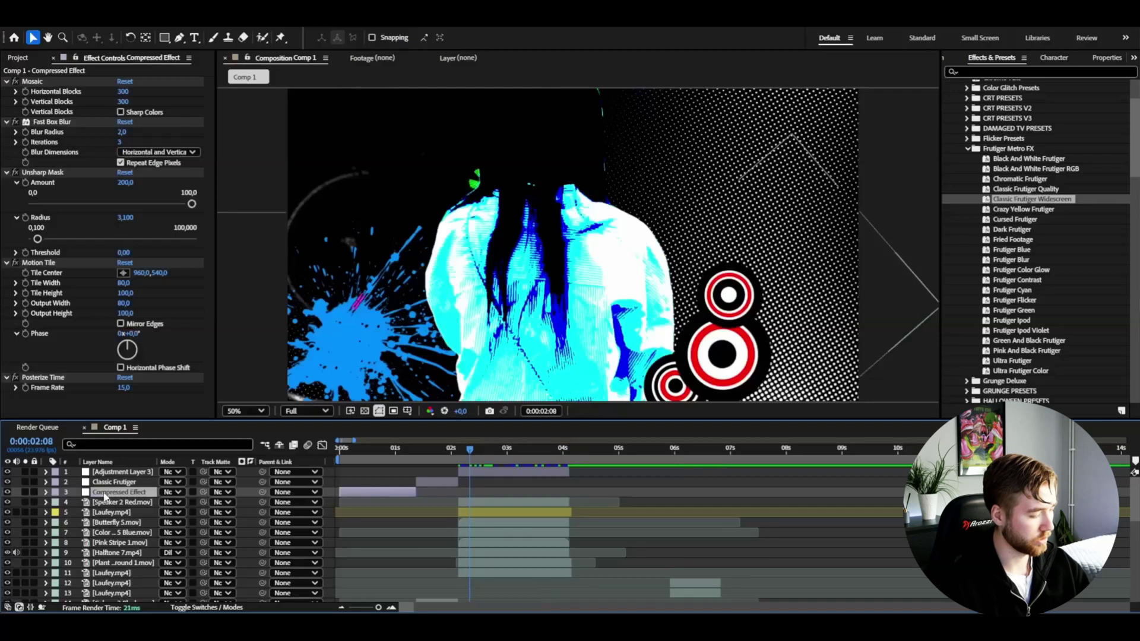
key("ctrl+d")
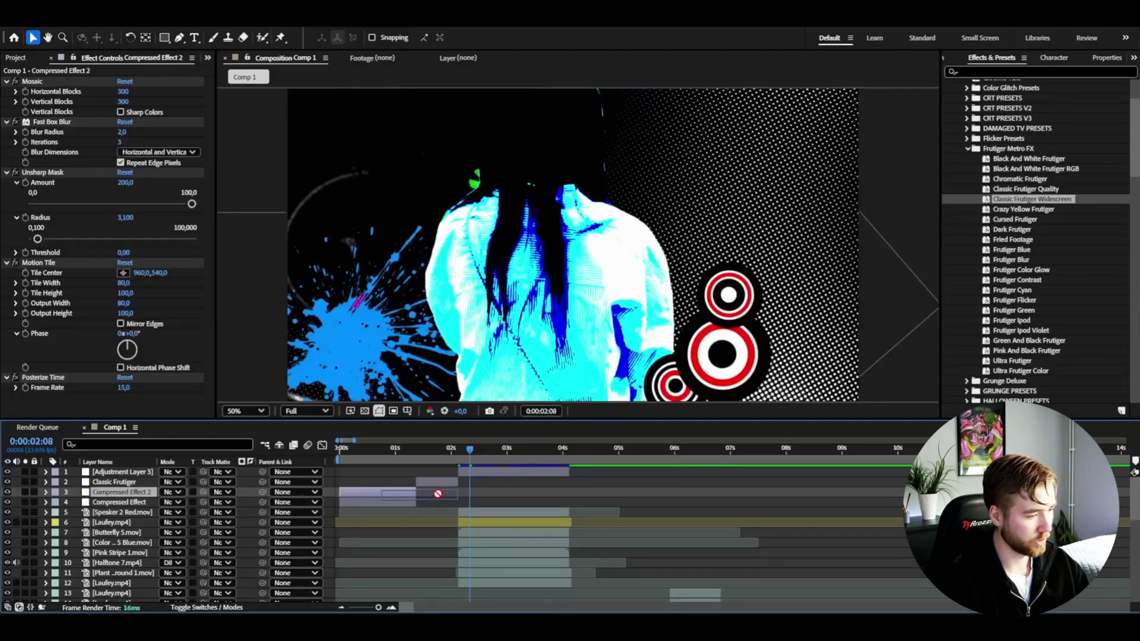
left_click_drag(379, 489, 502, 492)
left_click(507, 450)
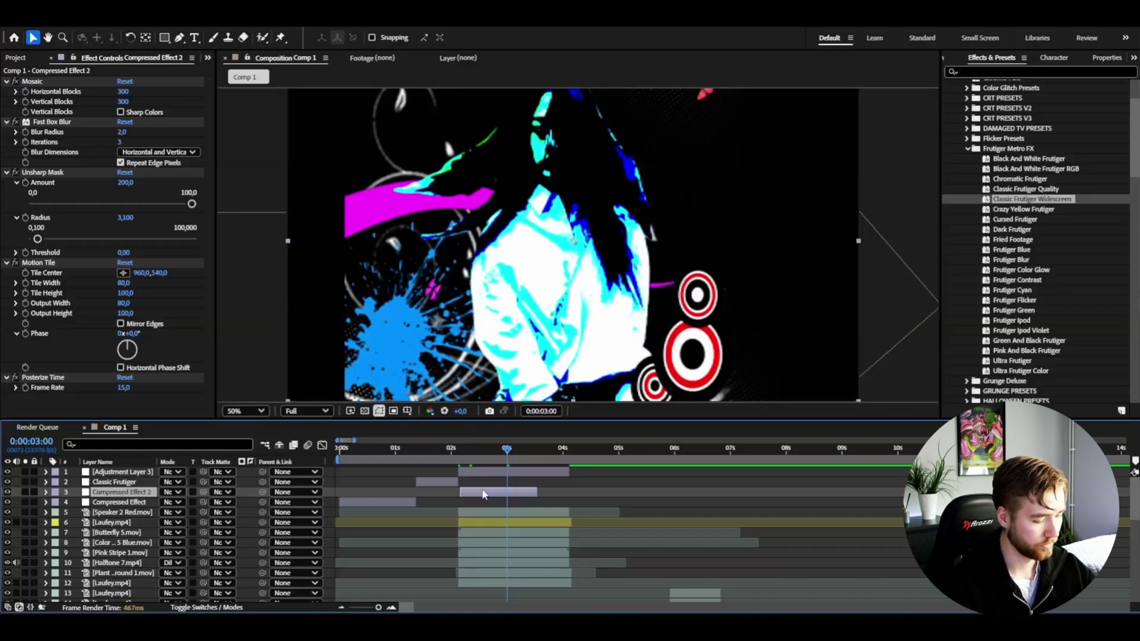
- Select all effects on the duplicated Compressed Effect layer and open the option for saving them as an animation preset
left_click(34, 265)
key("ctrl+a")
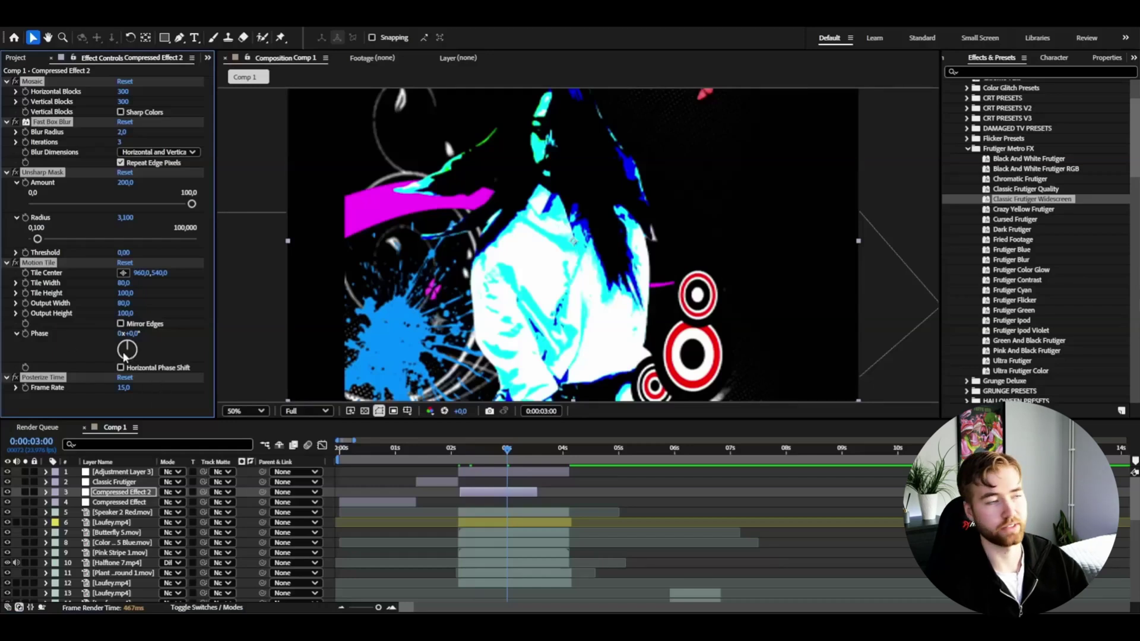
left_click(158, 27)
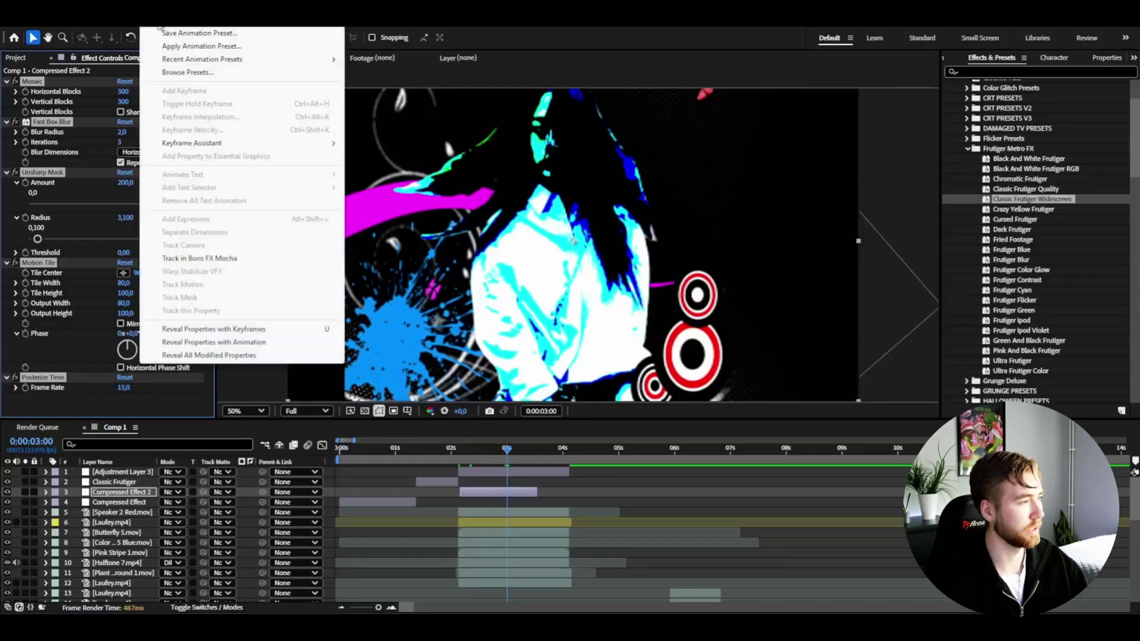
left_click(190, 34)
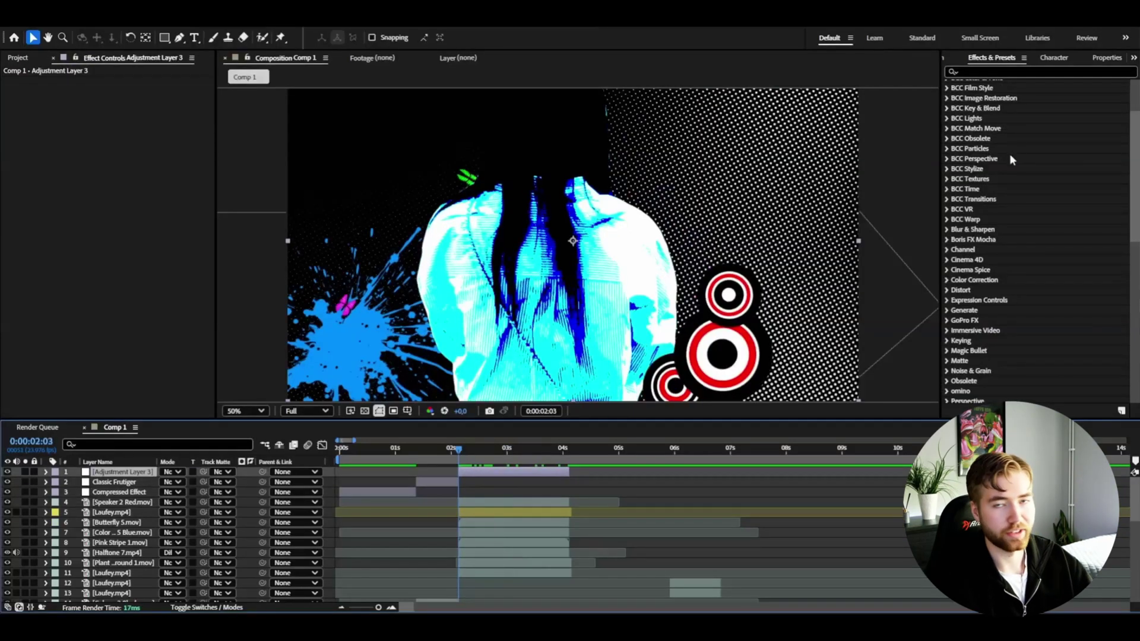
- Apply the Ultra Frutiger preset from Frutiger Metro FX to the third clip's adjustment layer and check it along the timeline
scroll(1016, 152, "up", 3)
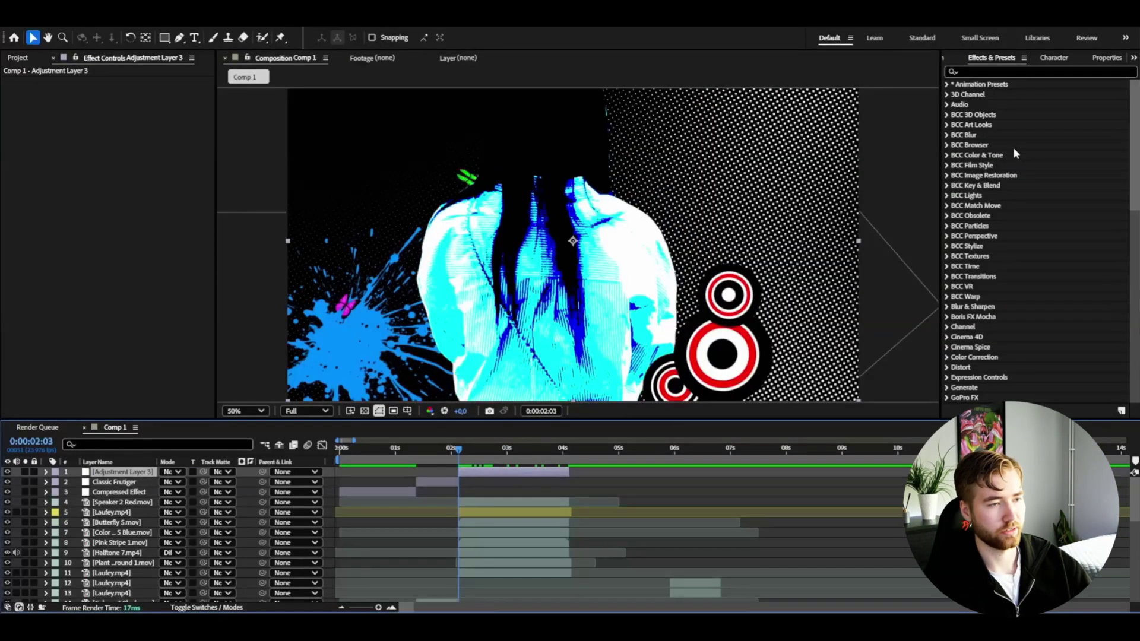
left_click(947, 84)
left_click(1014, 361)
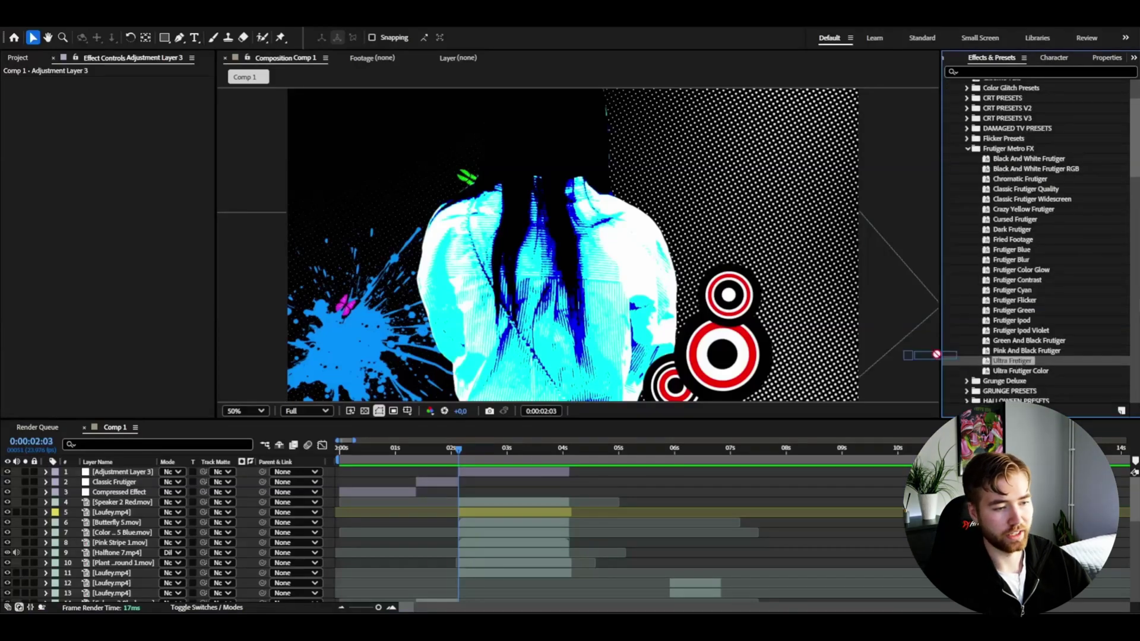
left_click_drag(937, 355, 485, 479)
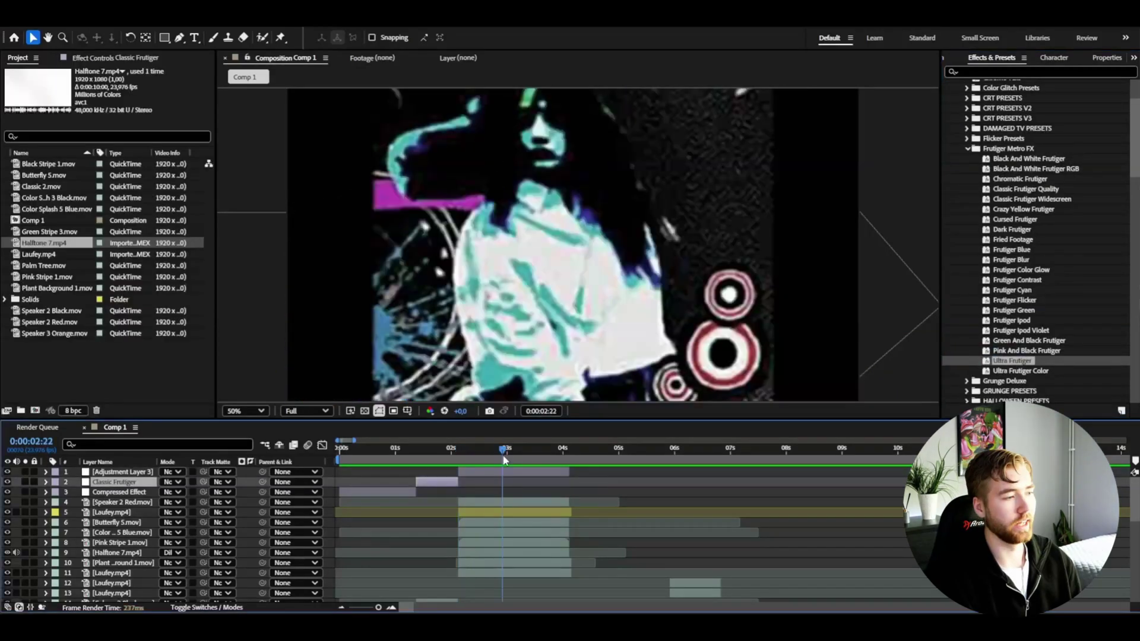
left_click_drag(504, 460, 519, 450)
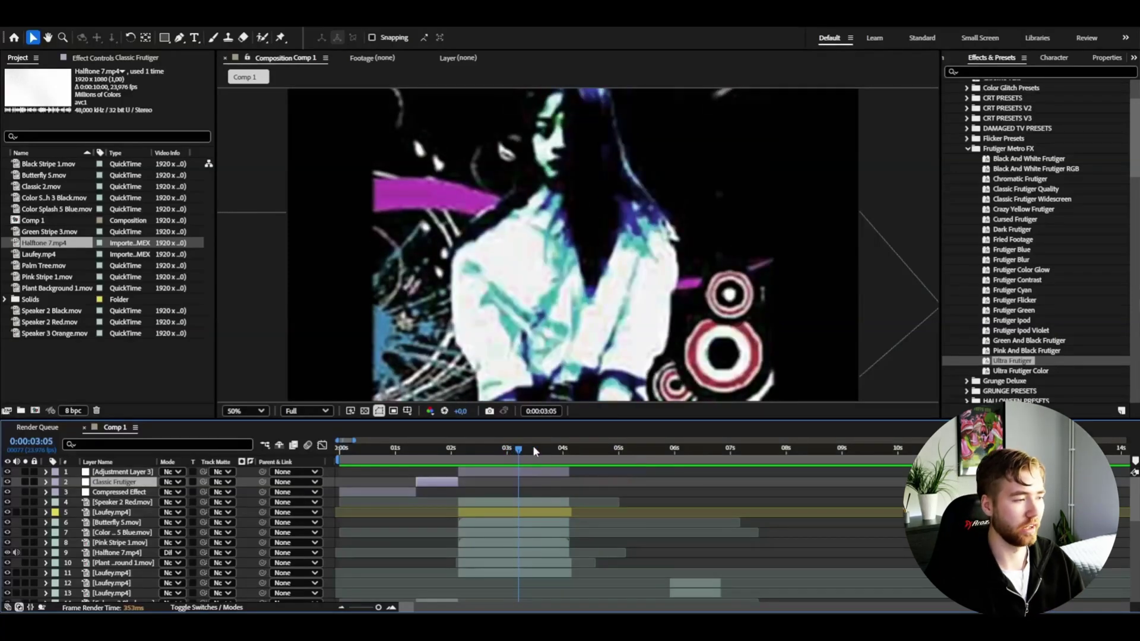
- Stretch the Ultra Frutiger adjustment layer from the composition's start to the third clip's end and preview all three clips
left_click_drag(480, 472, 356, 477)
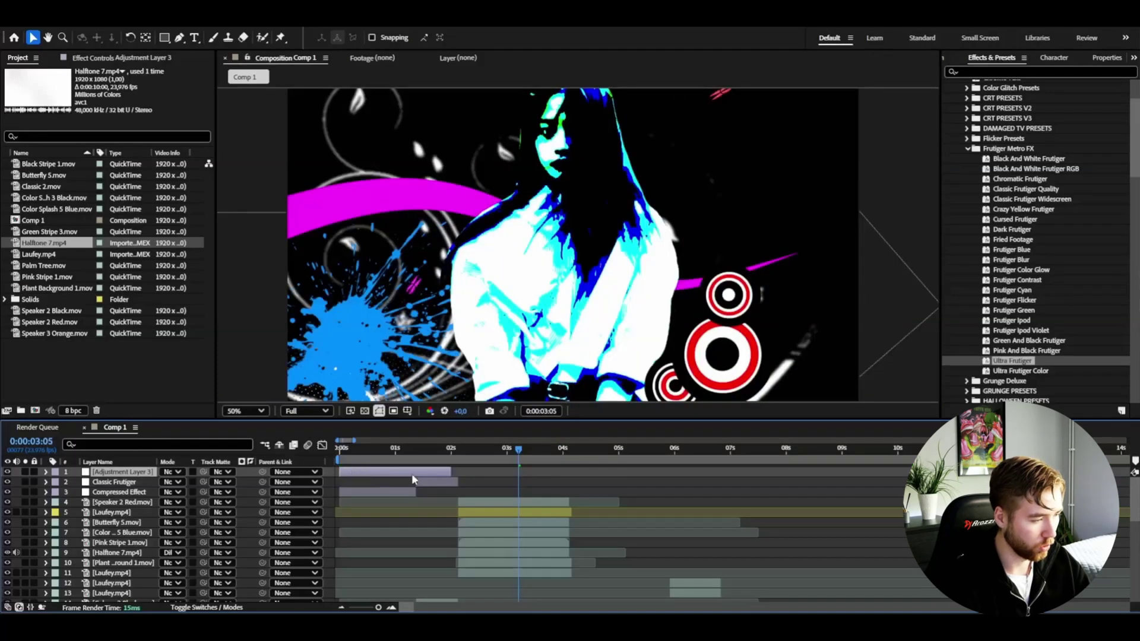
left_click_drag(448, 473, 566, 491)
key("Home")
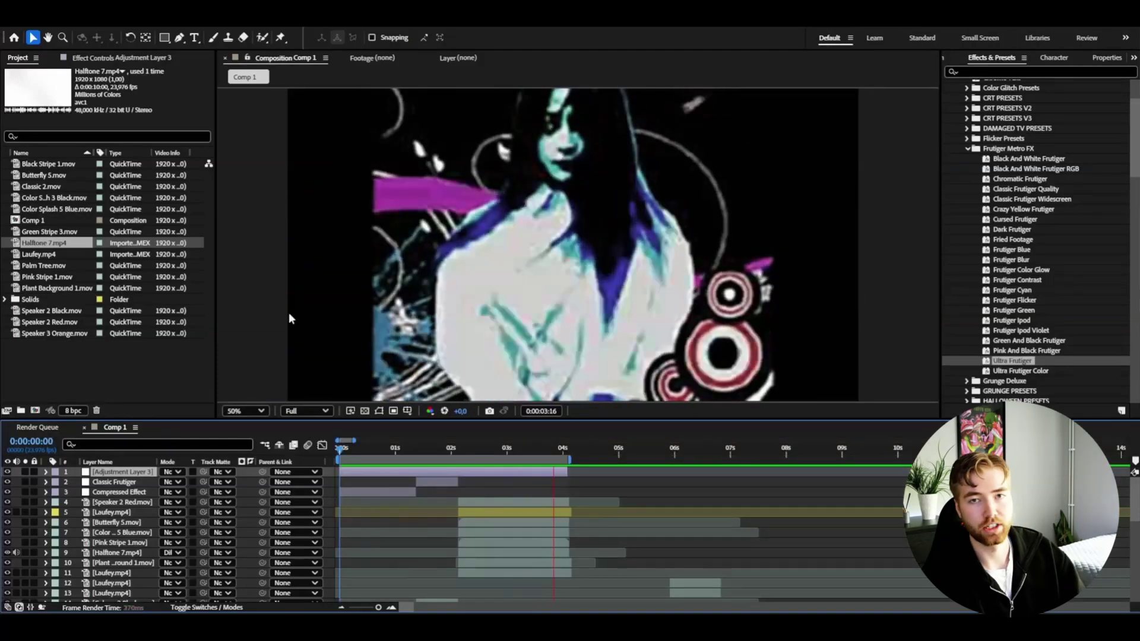
key("space")
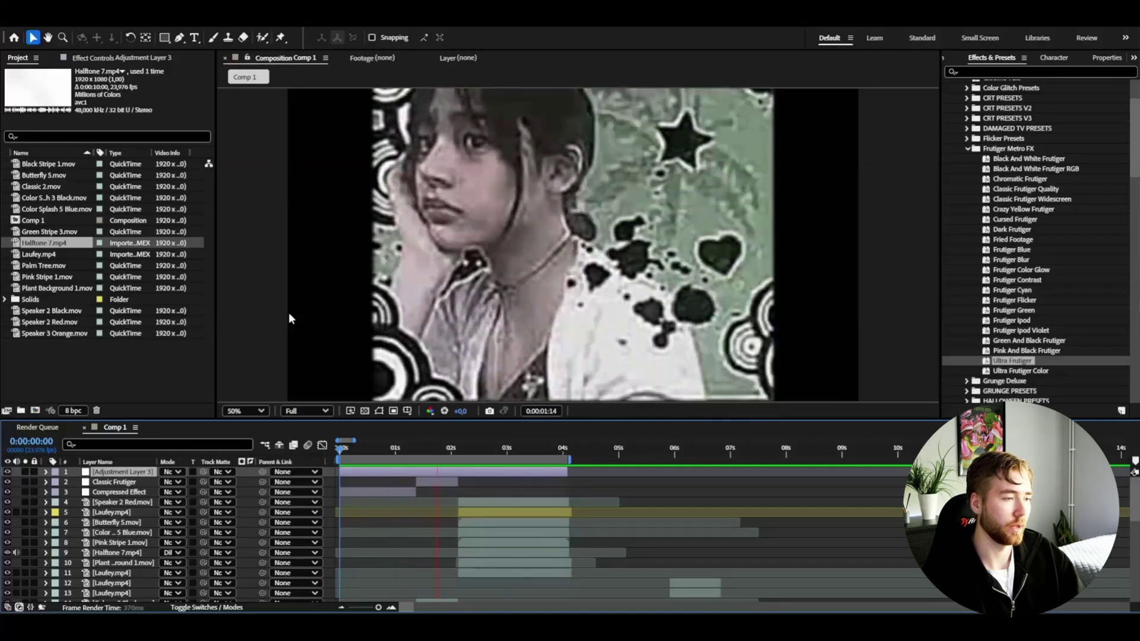